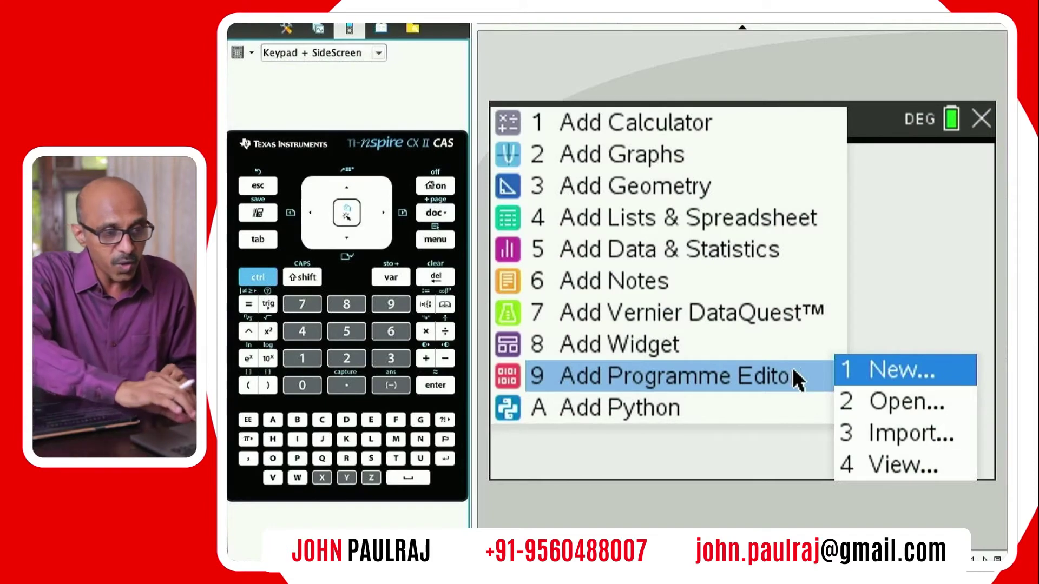
- Add a Calculator page to the document and open the Finance Solver
{"action": "left_click", "coordinate": [707, 127]}
{"action": "key", "text": "ctrl+m"}
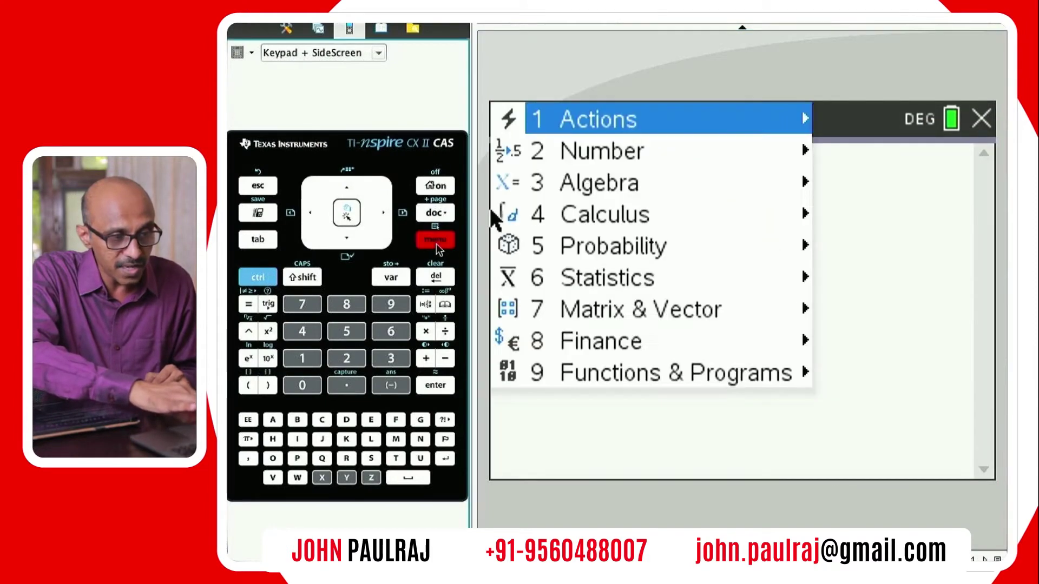
{"action": "mouse_move", "coordinate": [690, 349]}
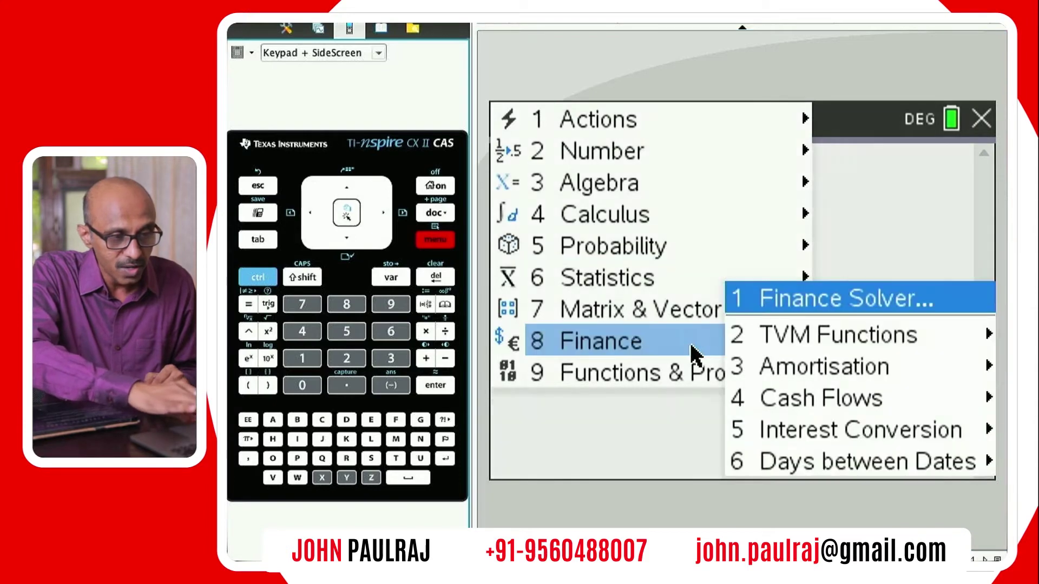
{"action": "left_click", "coordinate": [857, 314]}
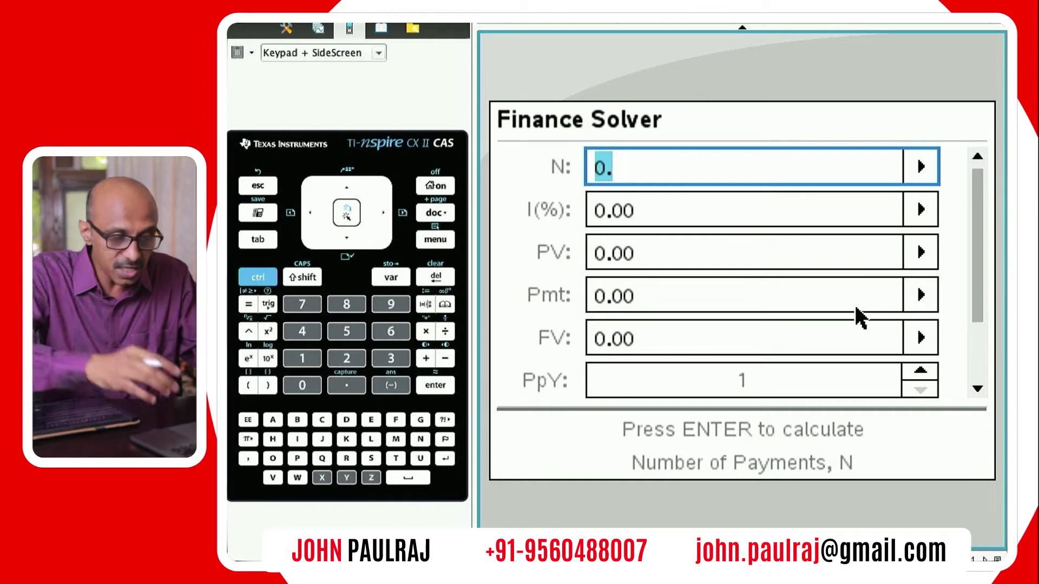
- Set the number of payments N to 30*12 and the interest rate I(%) to 6.5
{"action": "type", "text": "30"}
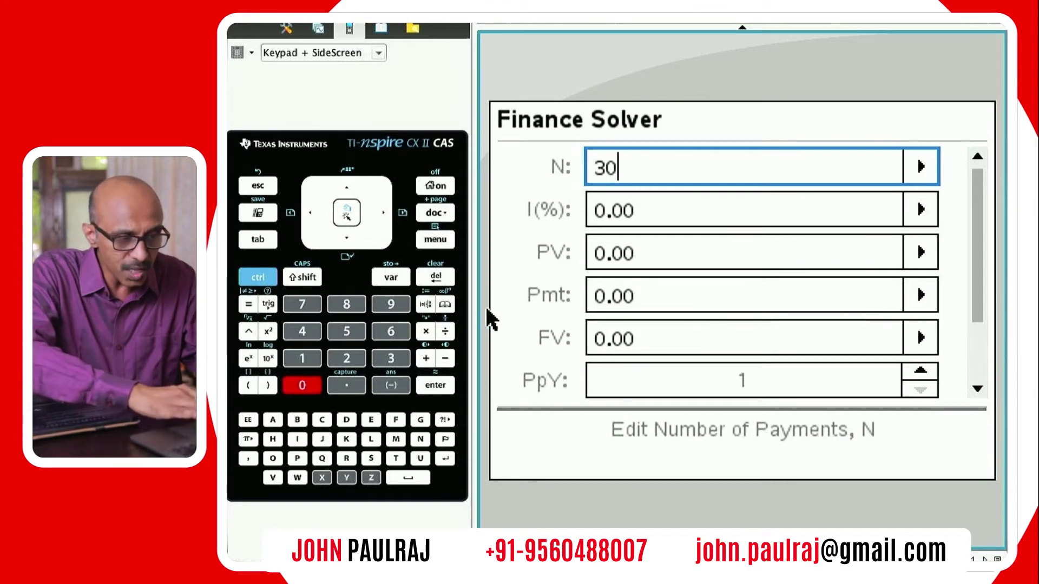
{"action": "type", "text": "*12"}
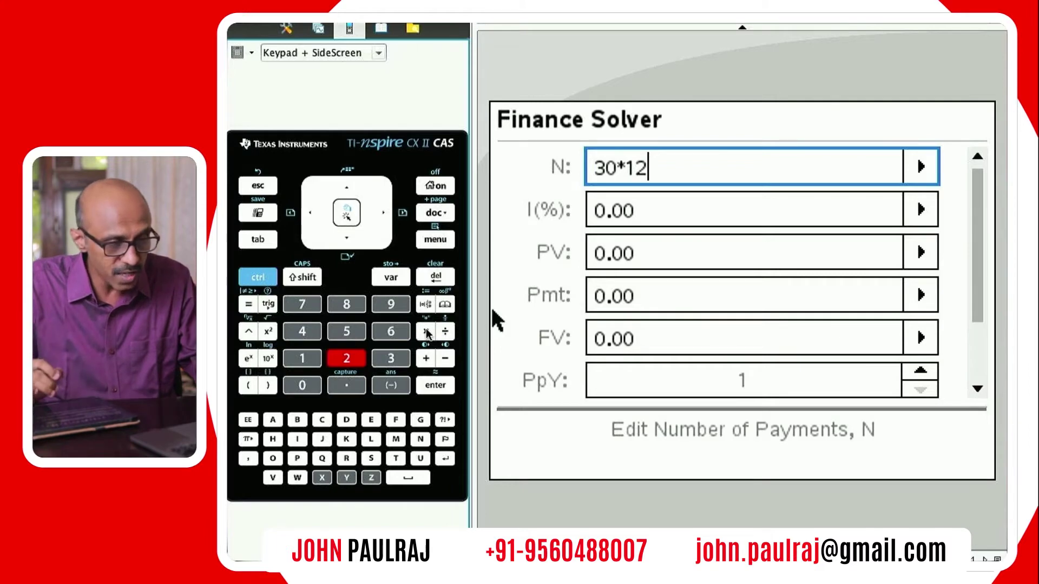
{"action": "key", "text": "Tab"}
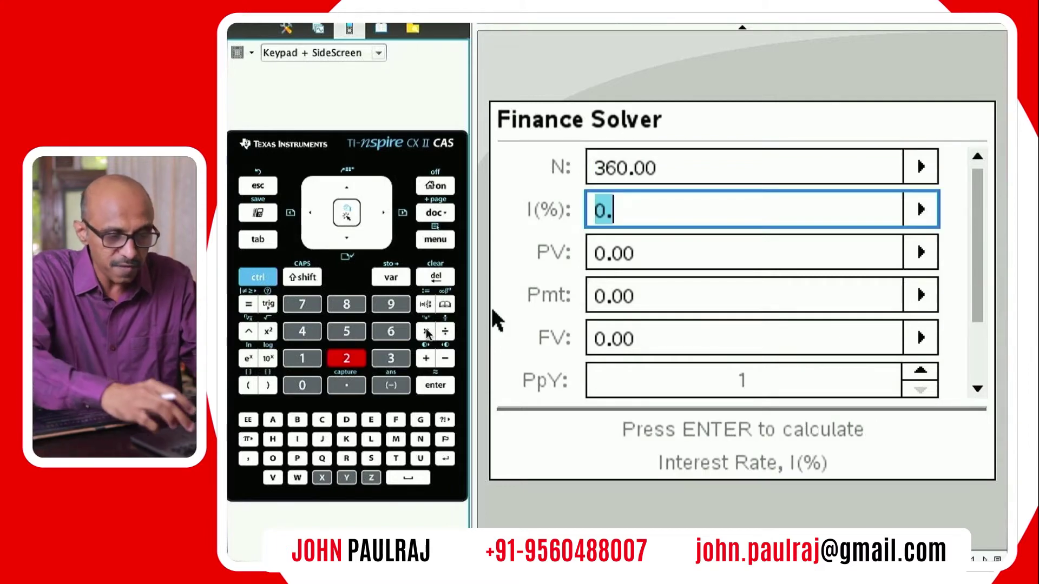
{"action": "type", "text": "6.5"}
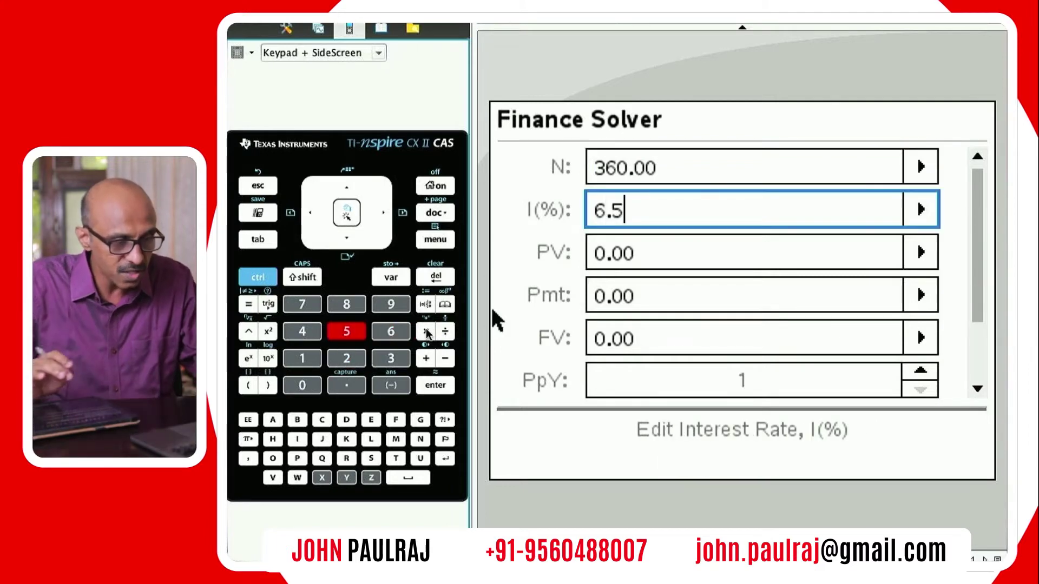
{"action": "key", "text": "Tab"}
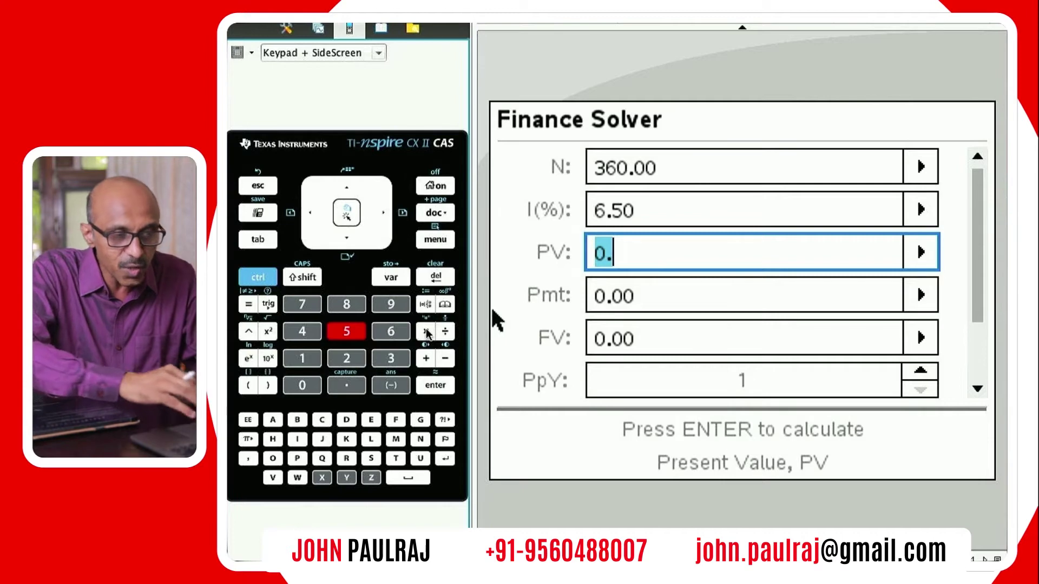
- Leave the present value unchanged and set the payment Pmt to -1000
{"action": "key", "text": "Tab"}
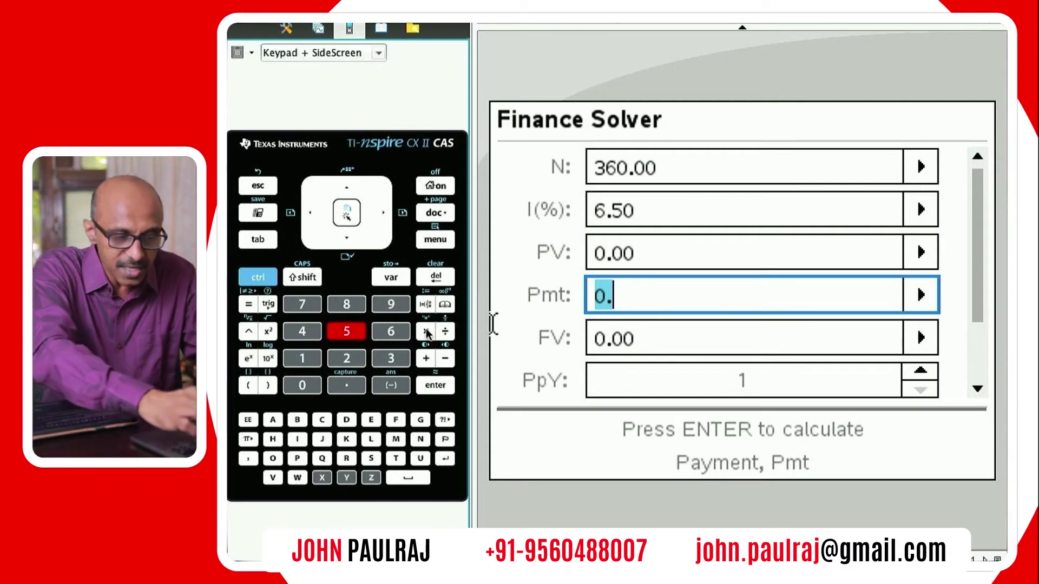
{"action": "type", "text": "1000"}
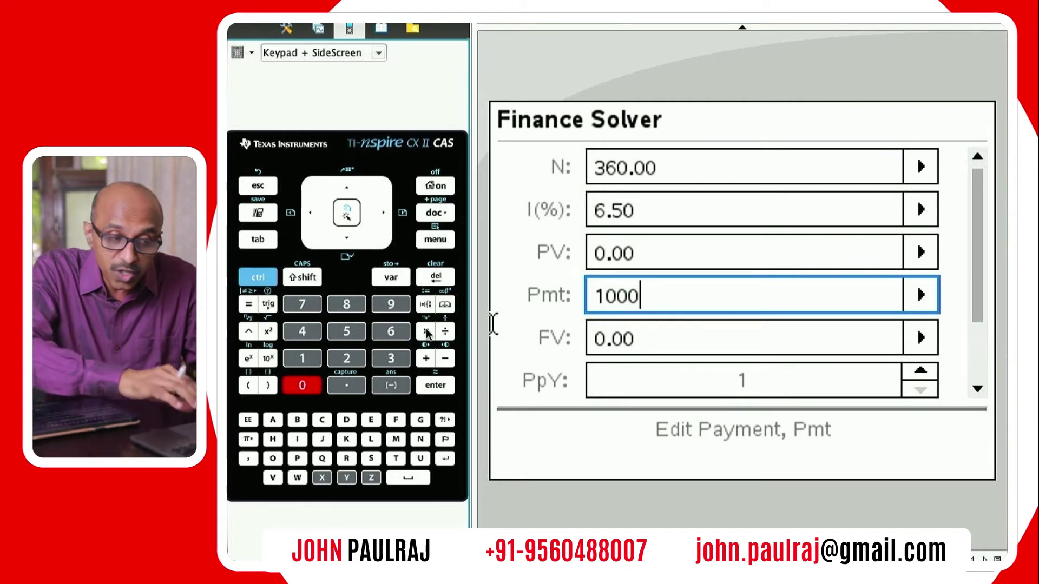
{"action": "left_click", "coordinate": [592, 297]}
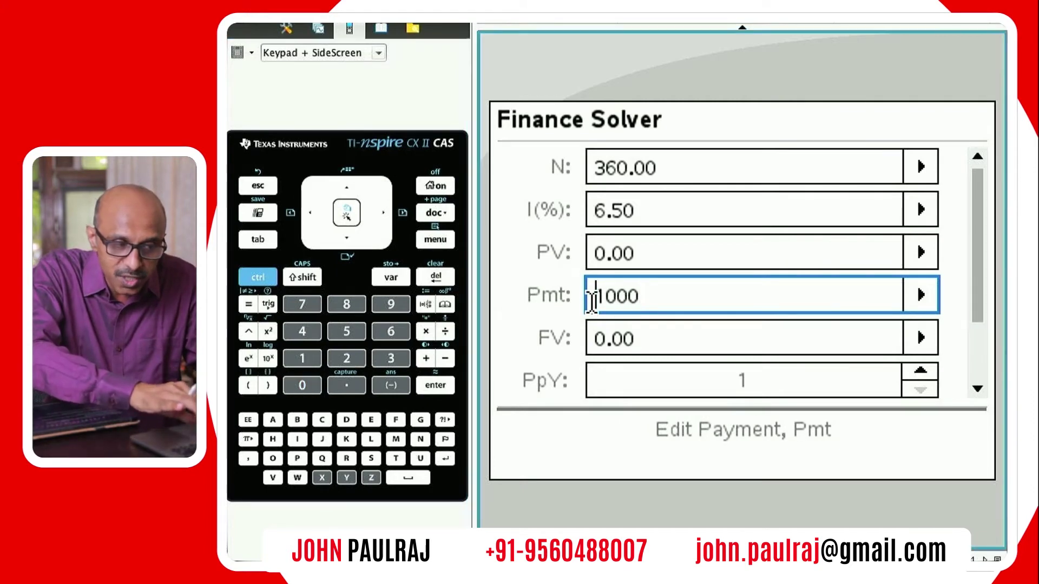
{"action": "type", "text": "-"}
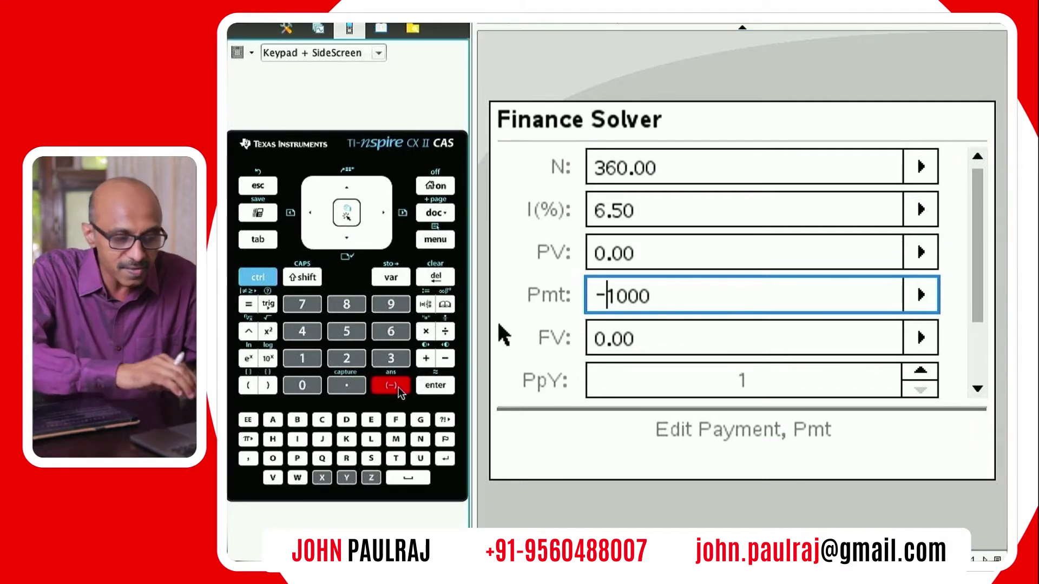
{"action": "key", "text": "Tab"}
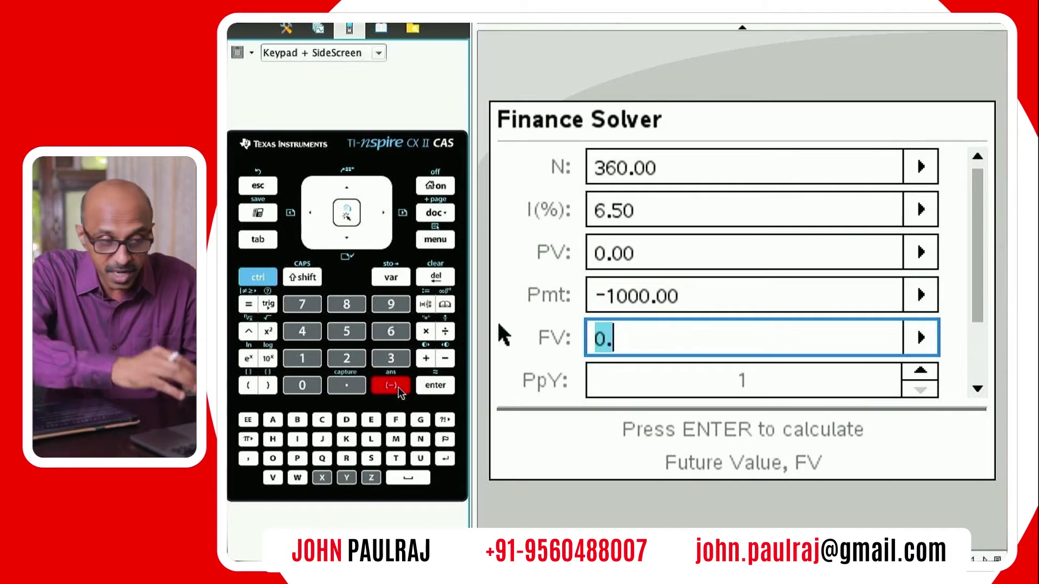
- Set the payments per year PpY to 12 and the payment timing PmtAt to BEGIN
{"action": "key", "text": "Tab"}
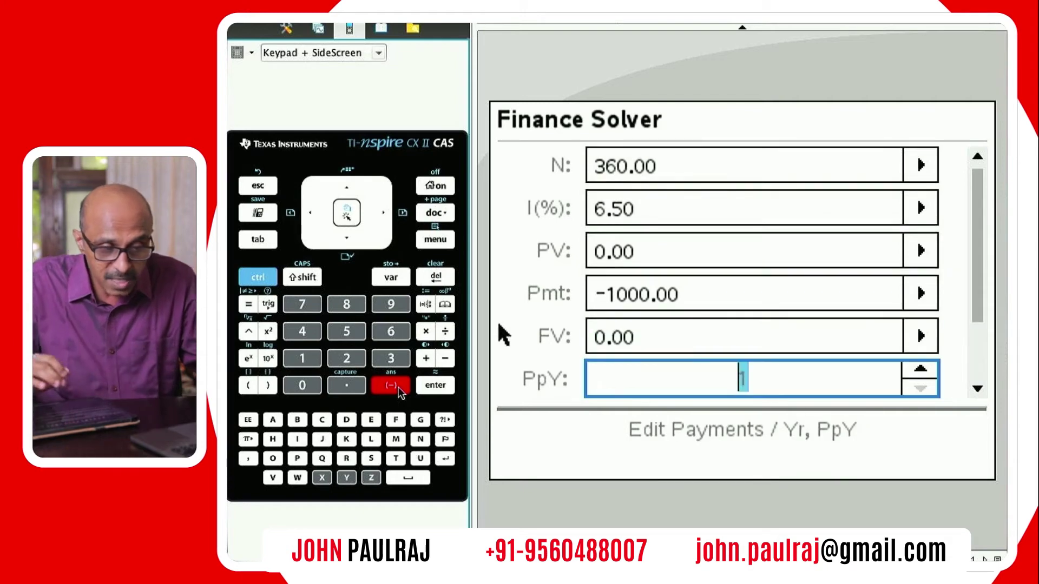
{"action": "type", "text": "12"}
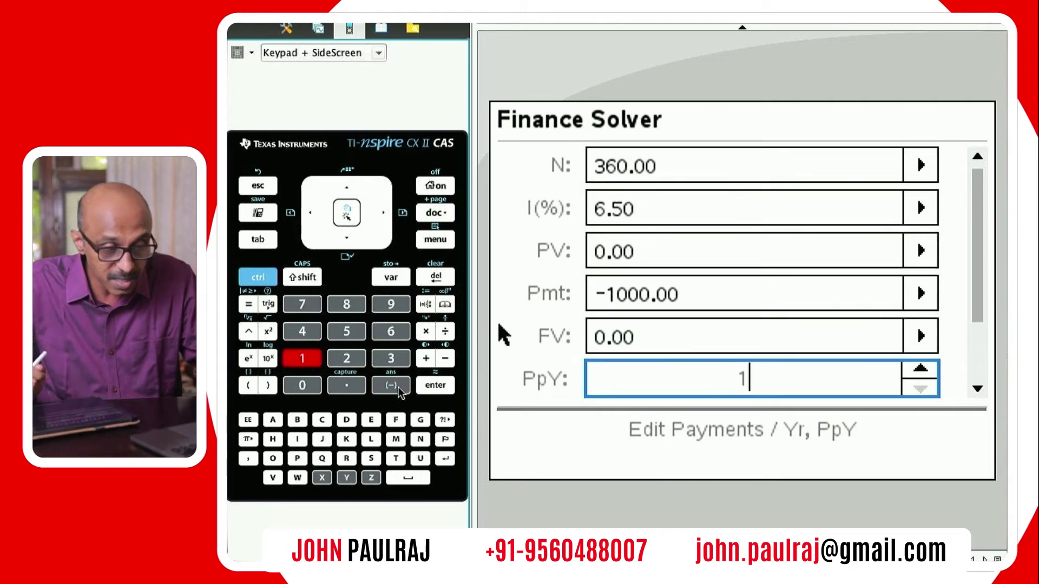
{"action": "key", "text": "Tab"}
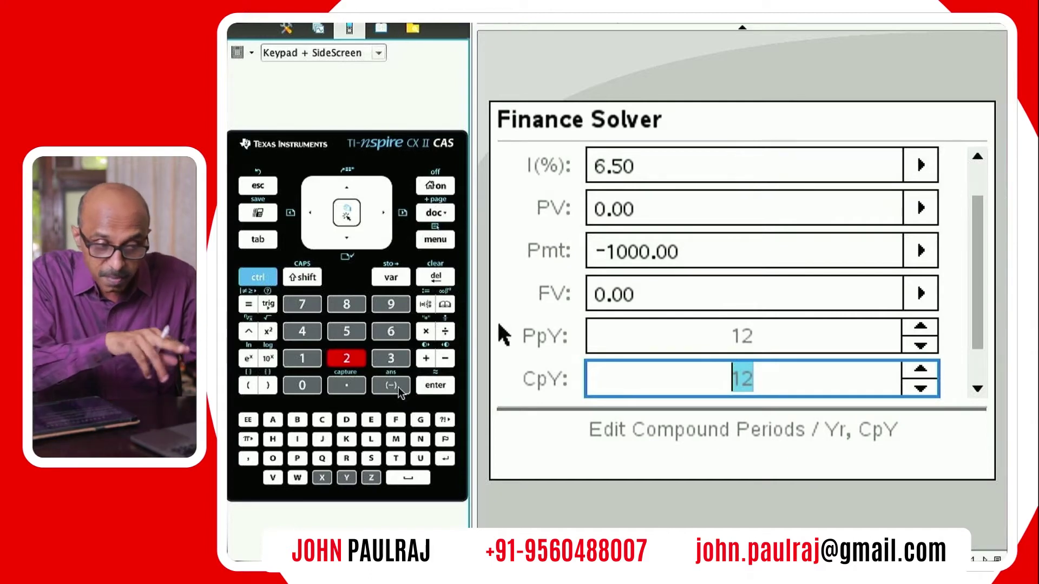
{"action": "key", "text": "Tab"}
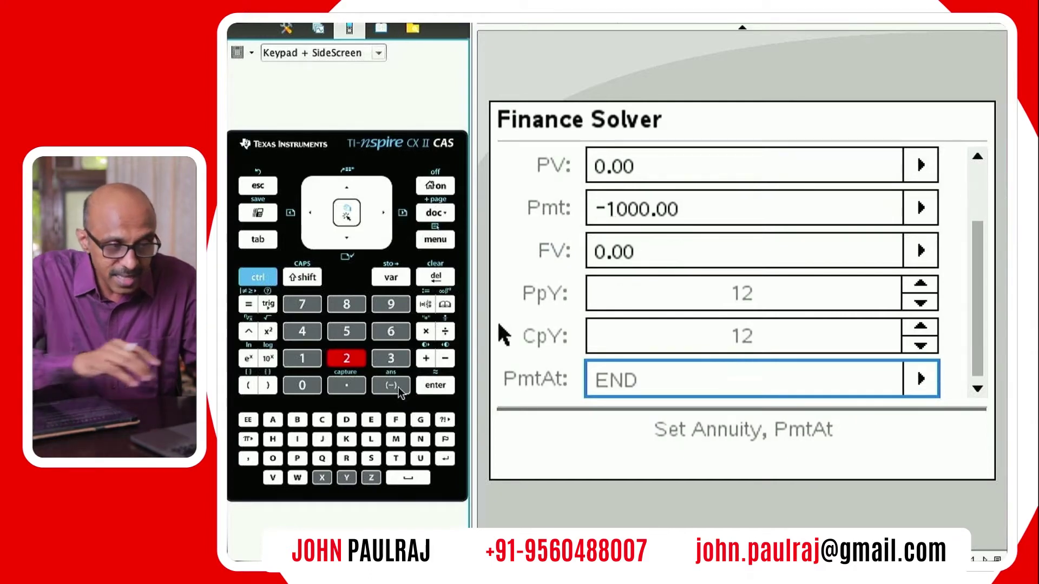
{"action": "left_click", "coordinate": [923, 381]}
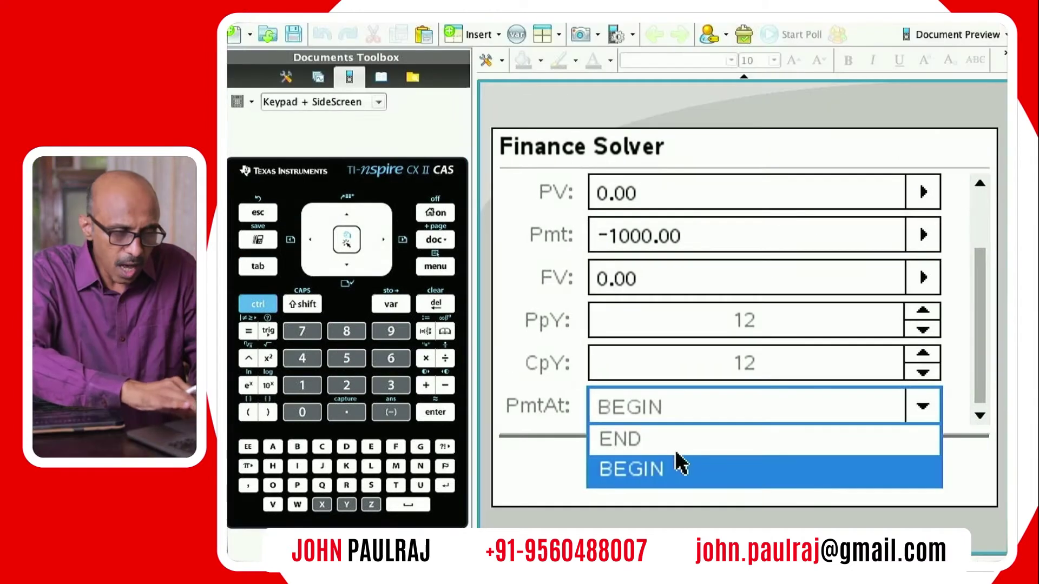
{"action": "left_click", "coordinate": [673, 433]}
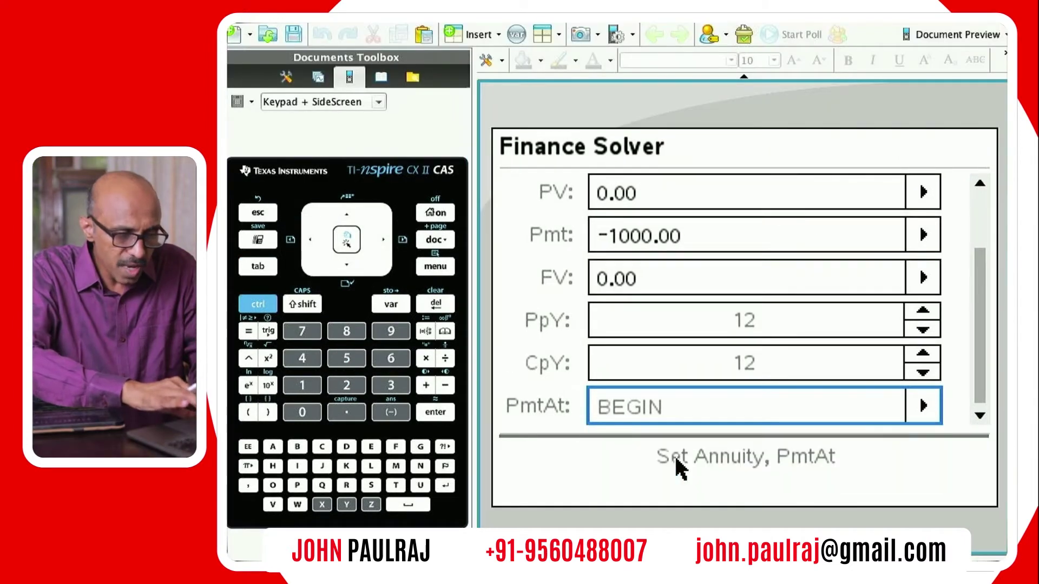
- Return to the future value FV and calculate it from the entered savings plan values
{"action": "key", "text": "shift+Tab"}
{"action": "key", "text": "shift+Tab"}
{"action": "key", "text": "shift+Tab"}
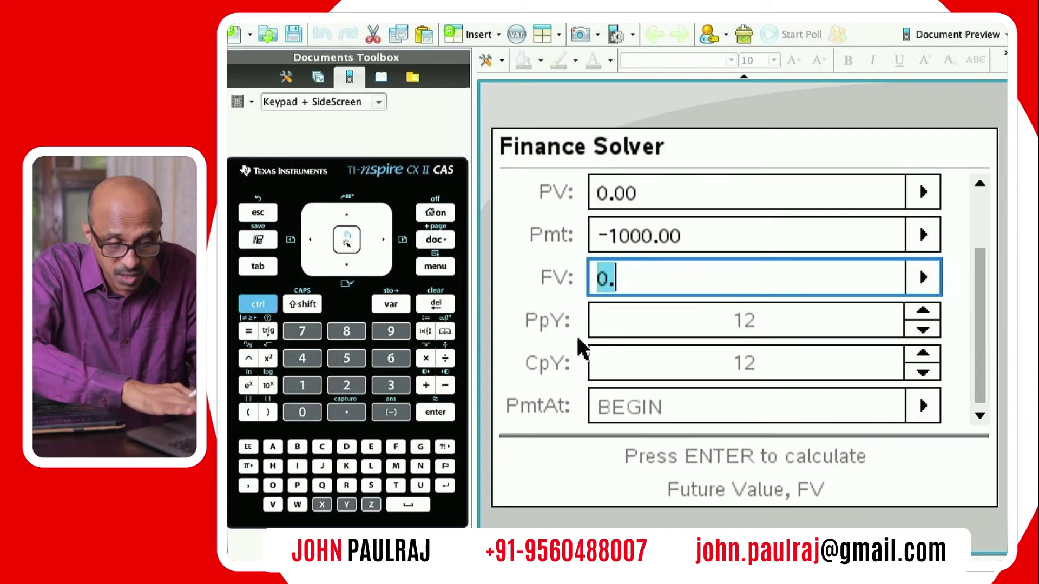
{"action": "left_click", "coordinate": [639, 282]}
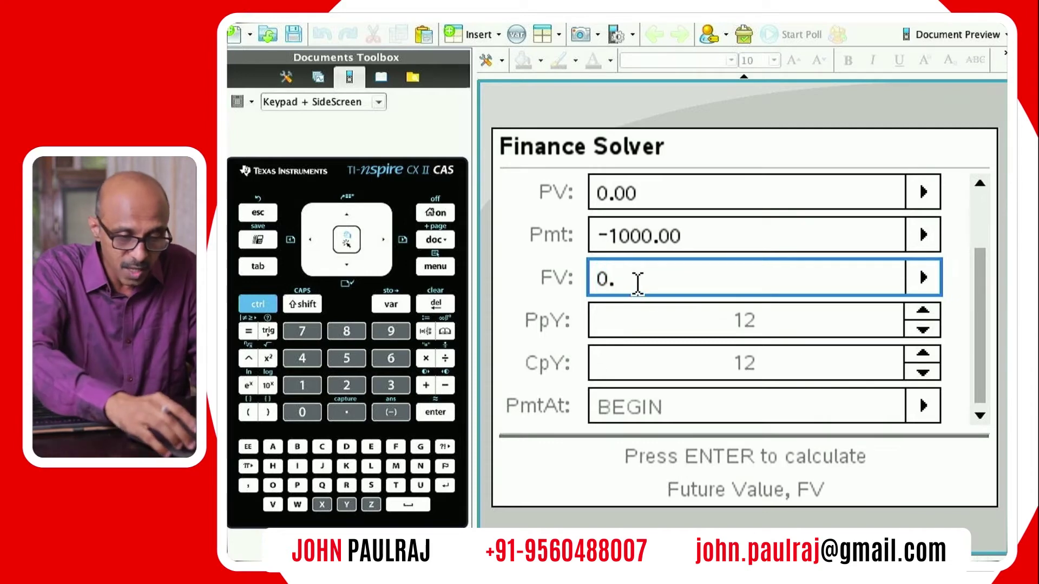
{"action": "key", "text": "Return"}
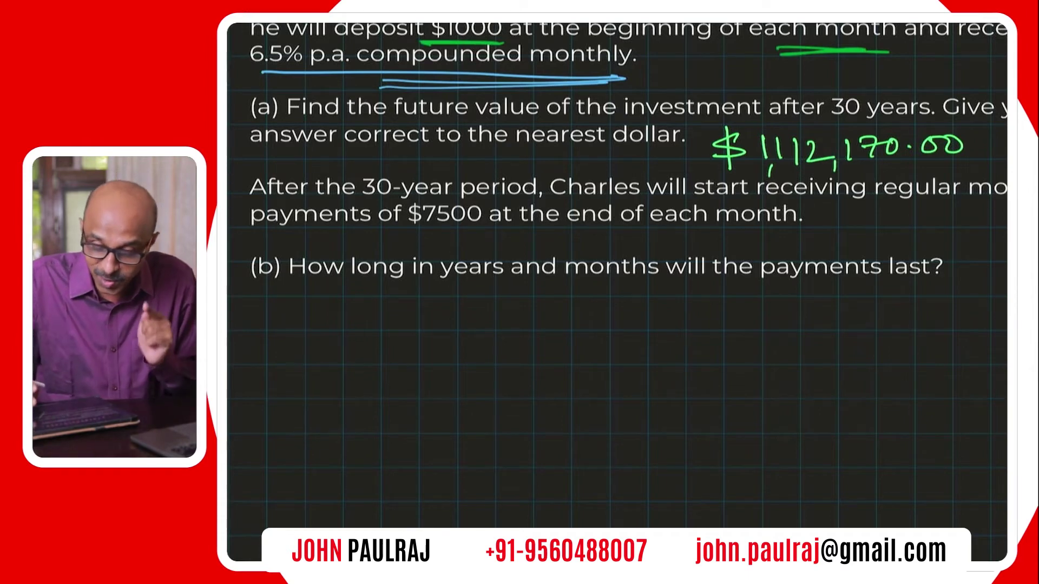
{"action": "scroll", "coordinate": [617, 293], "scroll_direction": "right", "scroll_amount": 2}
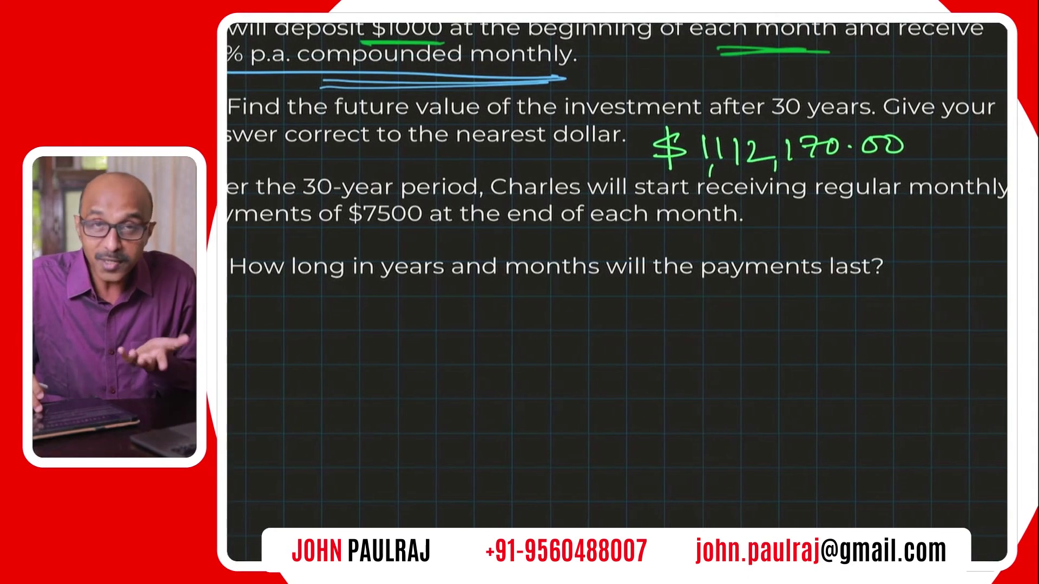
{"action": "scroll", "coordinate": [616, 292], "scroll_direction": "left", "scroll_amount": 2}
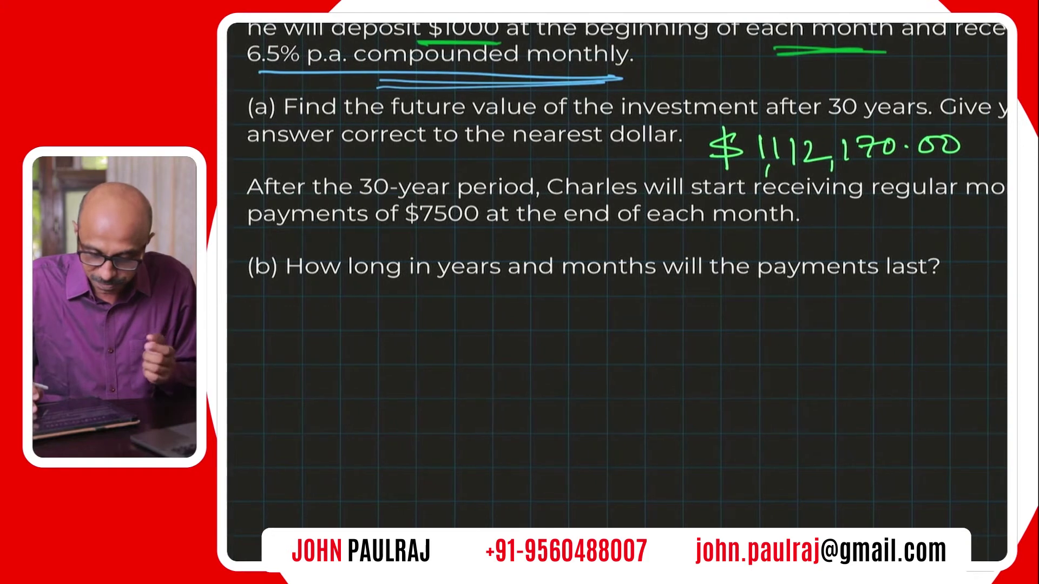
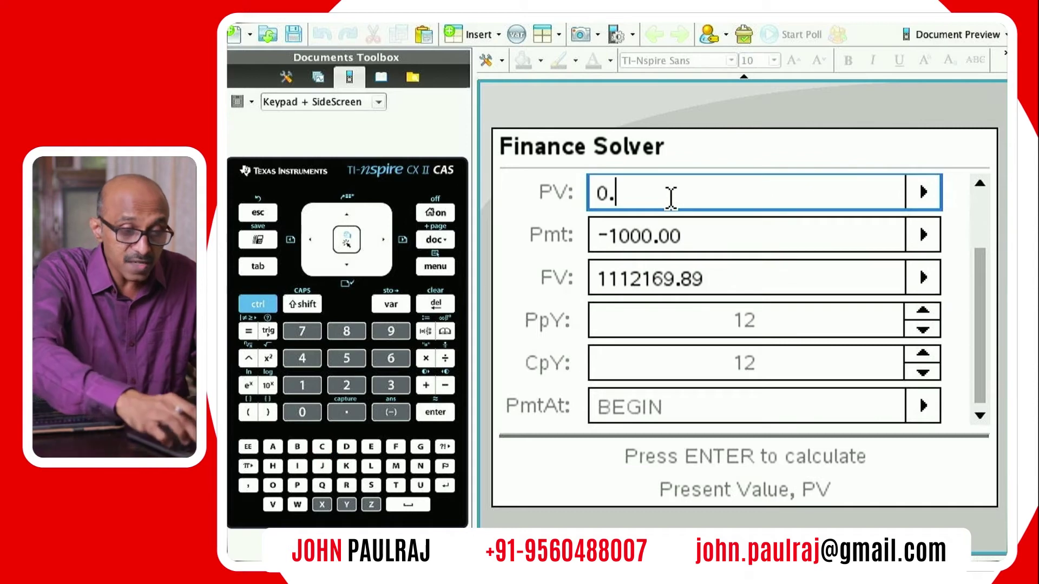
- Set the present value PV to -1112169.8854571 and the future value FV to 0
{"action": "key", "text": "BackSpace"}
{"action": "key", "text": "BackSpace"}
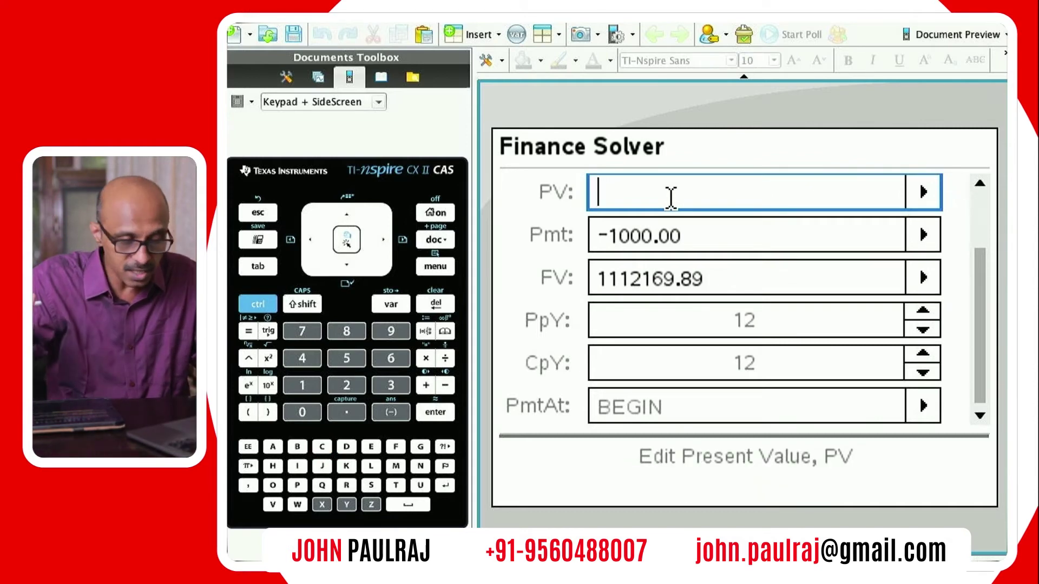
{"action": "type", "text": "1112169.8854571"}
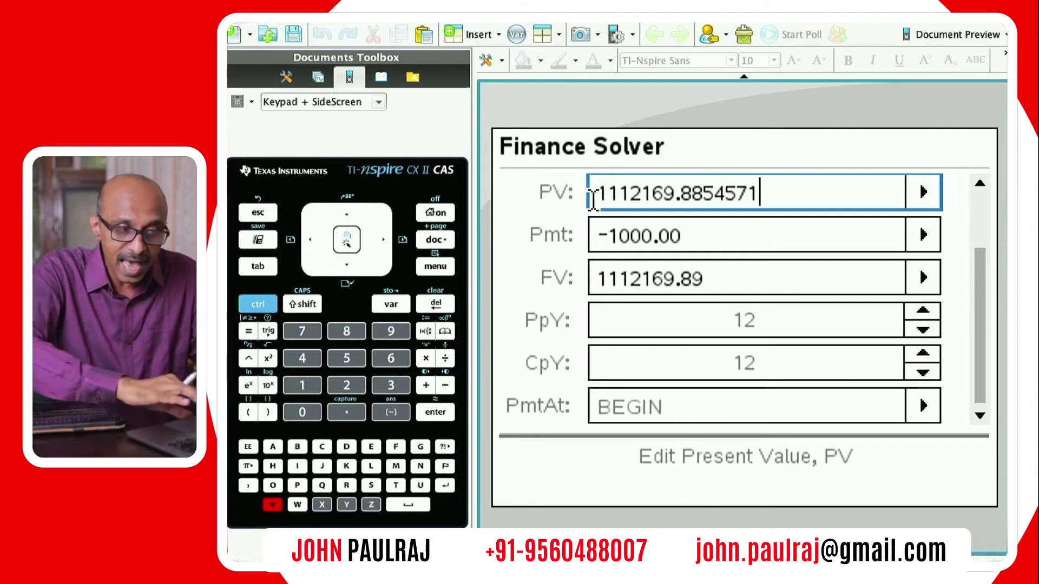
{"action": "type", "text": "-"}
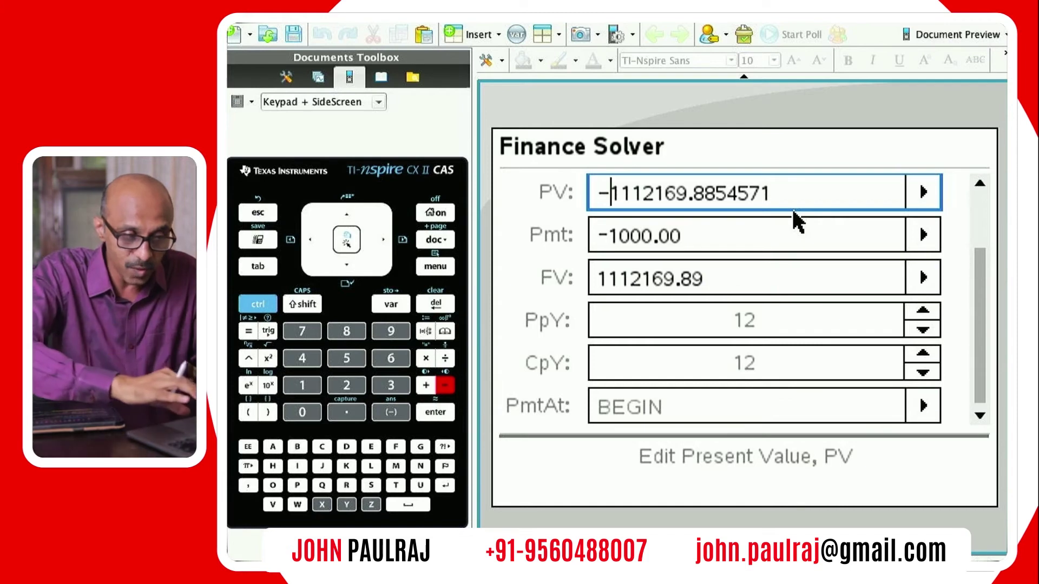
{"action": "key", "text": "Tab"}
{"action": "key", "text": "Tab"}
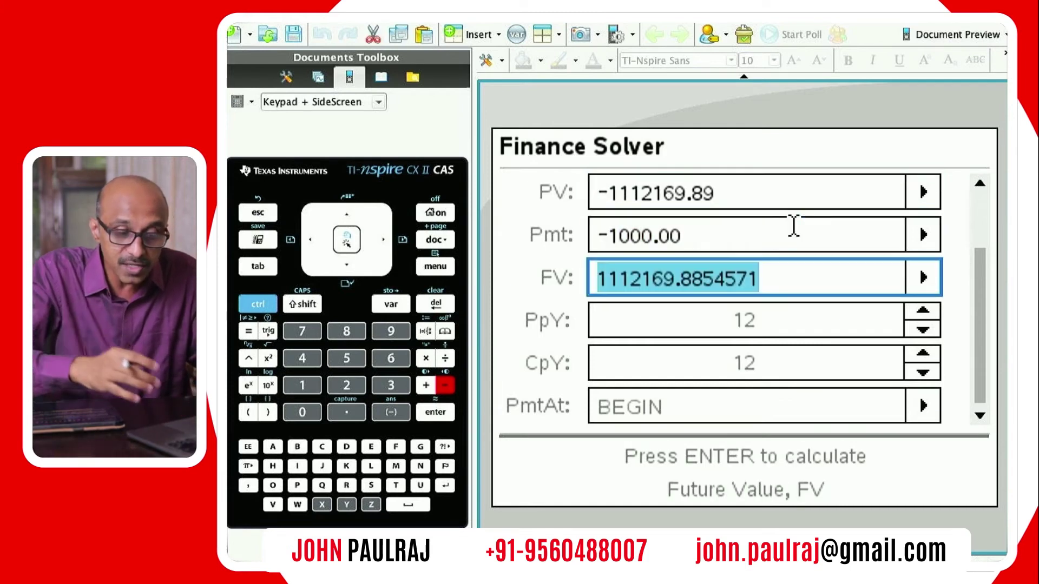
{"action": "type", "text": "0"}
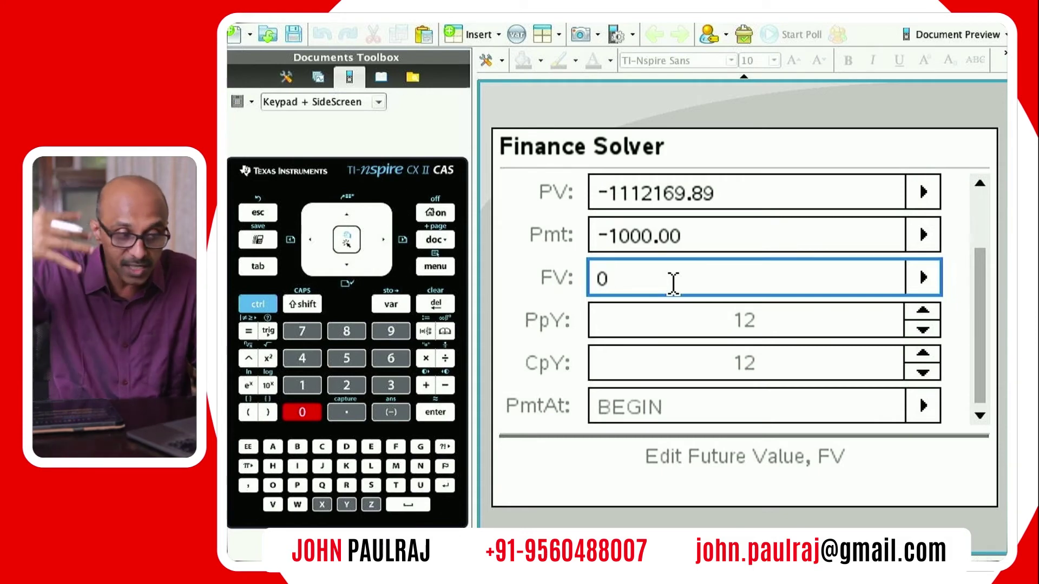
- Replace the payment Pmt with 7500 as a positive amount for the monthly payouts
{"action": "left_click", "coordinate": [697, 240]}
{"action": "key", "text": "BackSpace"}
{"action": "key", "text": "BackSpace"}
{"action": "key", "text": "BackSpace"}
{"action": "key", "text": "BackSpace"}
{"action": "key", "text": "BackSpace"}
{"action": "key", "text": "BackSpace"}
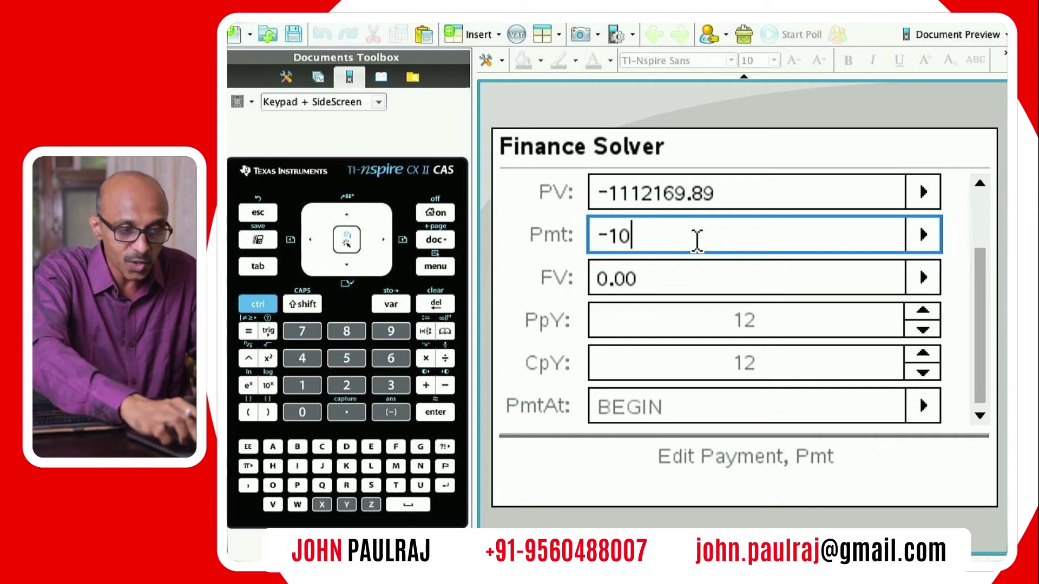
{"action": "type", "text": "7500"}
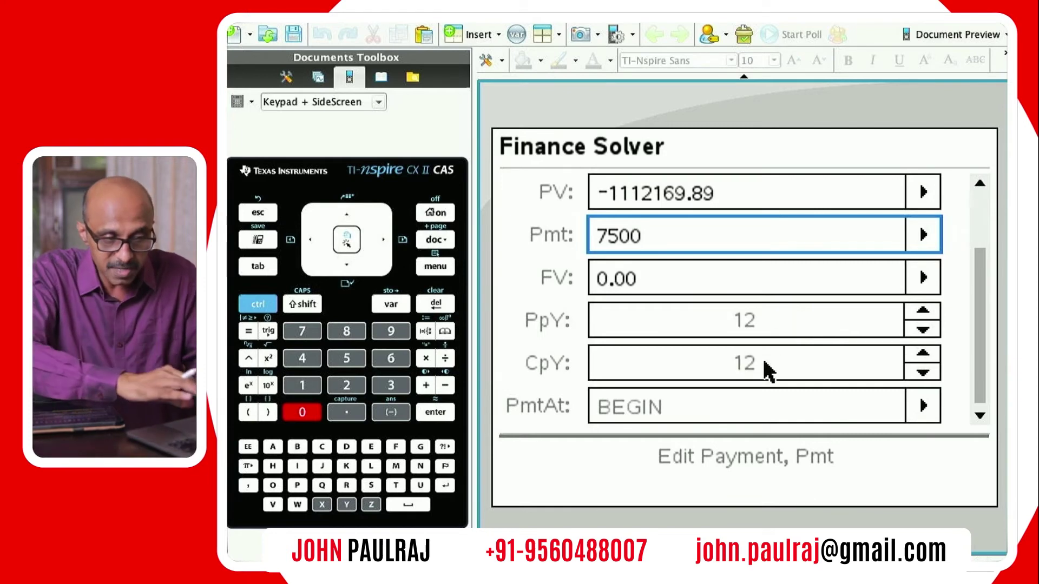
- Change the payment timing PmtAt to END for the payout phase
{"action": "mouse_move", "coordinate": [982, 325]}
{"action": "left_mouse_down"}
{"action": "mouse_move", "coordinate": [990, 244]}
{"action": "mouse_move", "coordinate": [981, 337]}
{"action": "left_mouse_up"}
{"action": "left_click", "coordinate": [922, 405]}
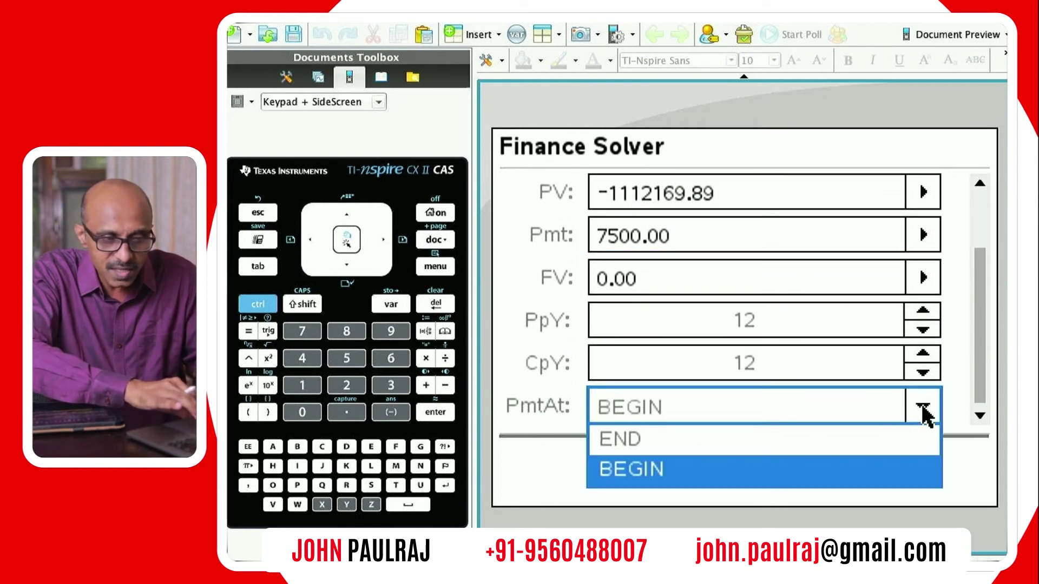
{"action": "left_click", "coordinate": [846, 436]}
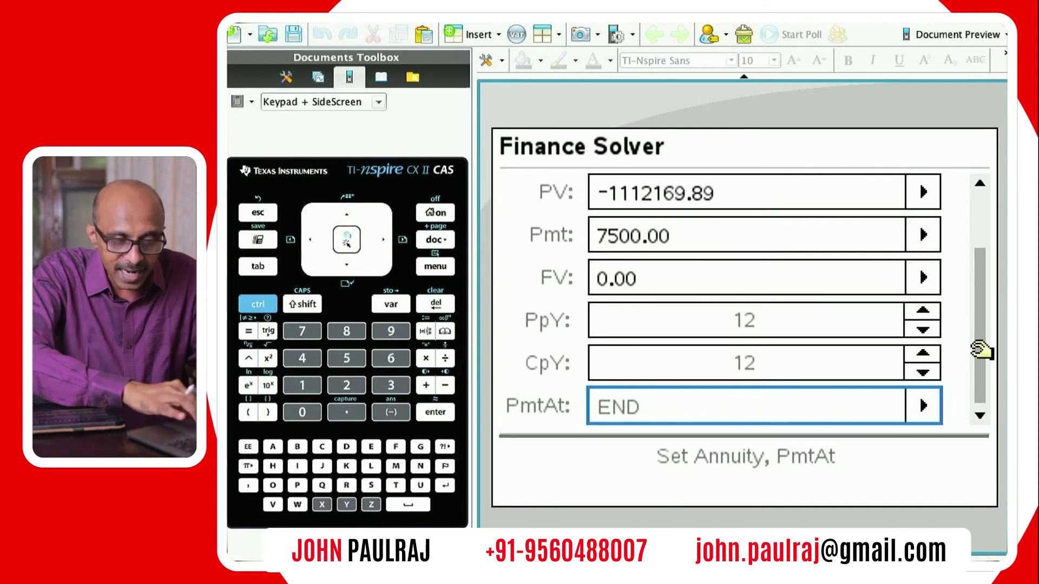
{"action": "left_click_drag", "start_coordinate": [979, 280], "coordinate": [972, 225]}
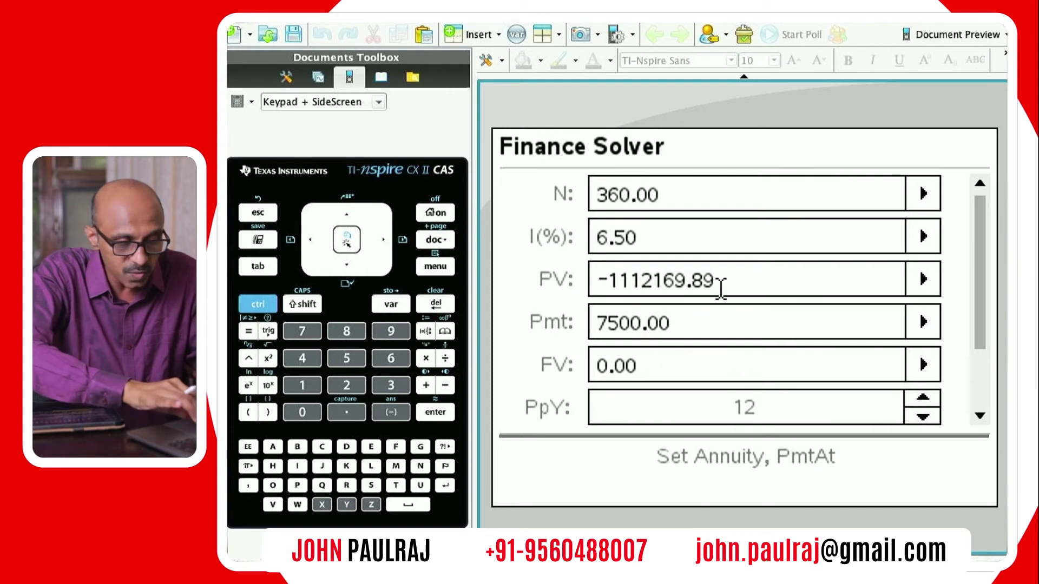
- Return to the number of payments N and calculate it from the entered payout values
{"action": "key", "text": "Up"}
{"action": "key", "text": "Up"}
{"action": "key", "text": "Up"}
{"action": "key", "text": "Up"}
{"action": "key", "text": "Up"}
{"action": "key", "text": "Up"}
{"action": "key", "text": "Up"}
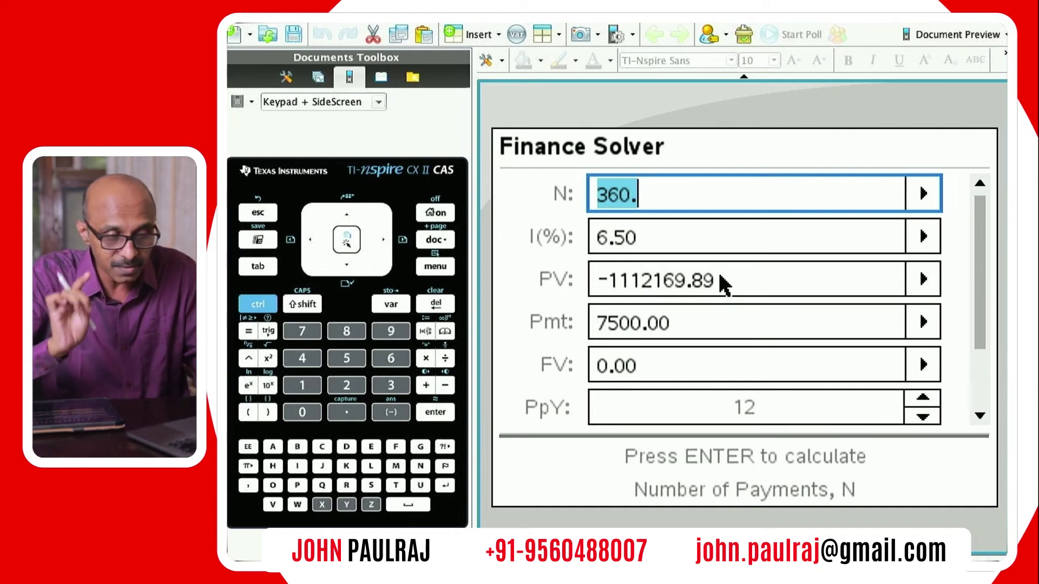
{"action": "key", "text": "Return"}
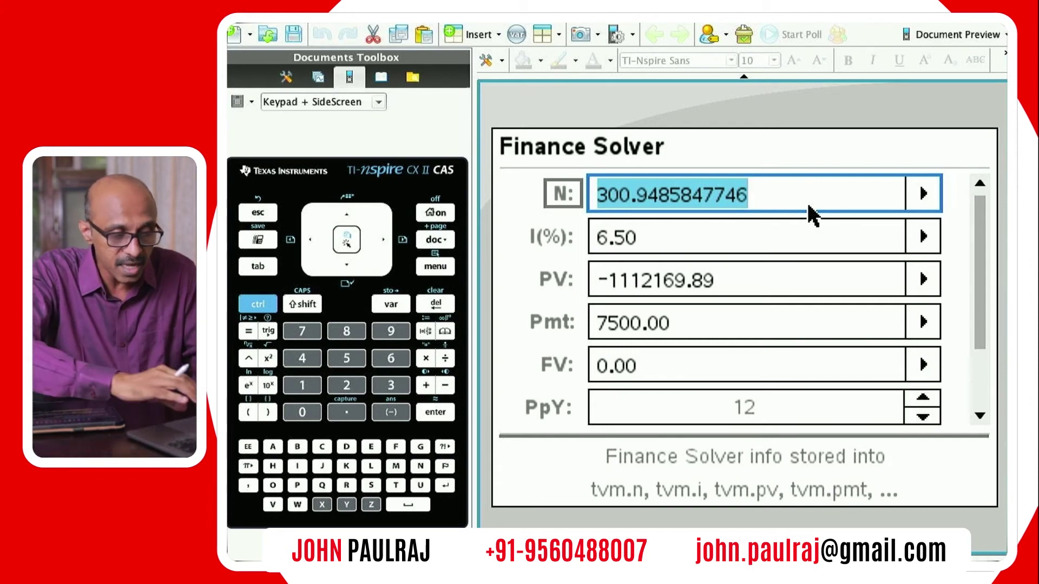
- Close the Finance Solver and evaluate the stored variable tvm.n on the calculator page
{"action": "key", "text": "Escape"}
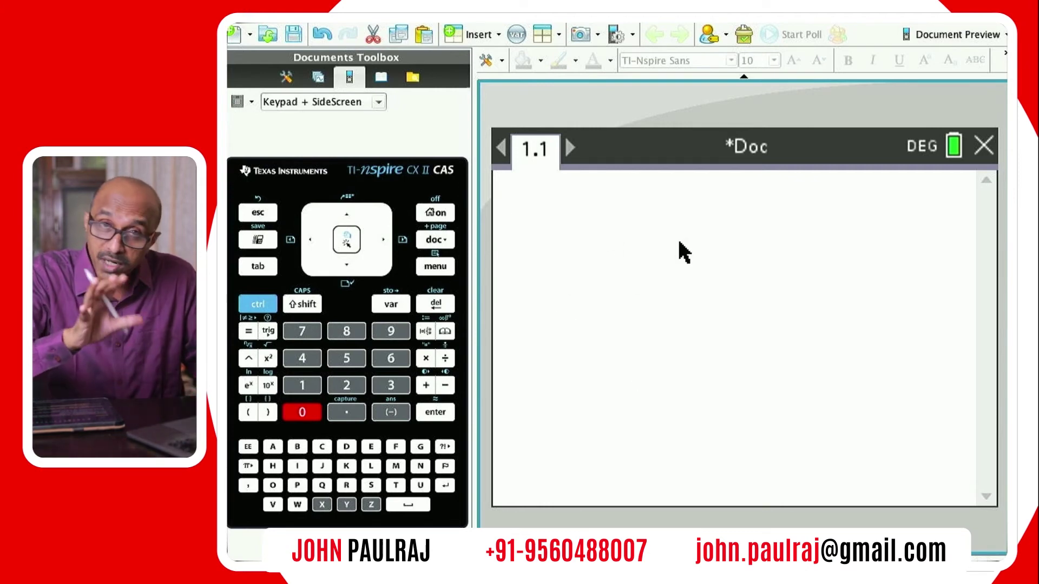
{"action": "key", "text": "ctrl+l"}
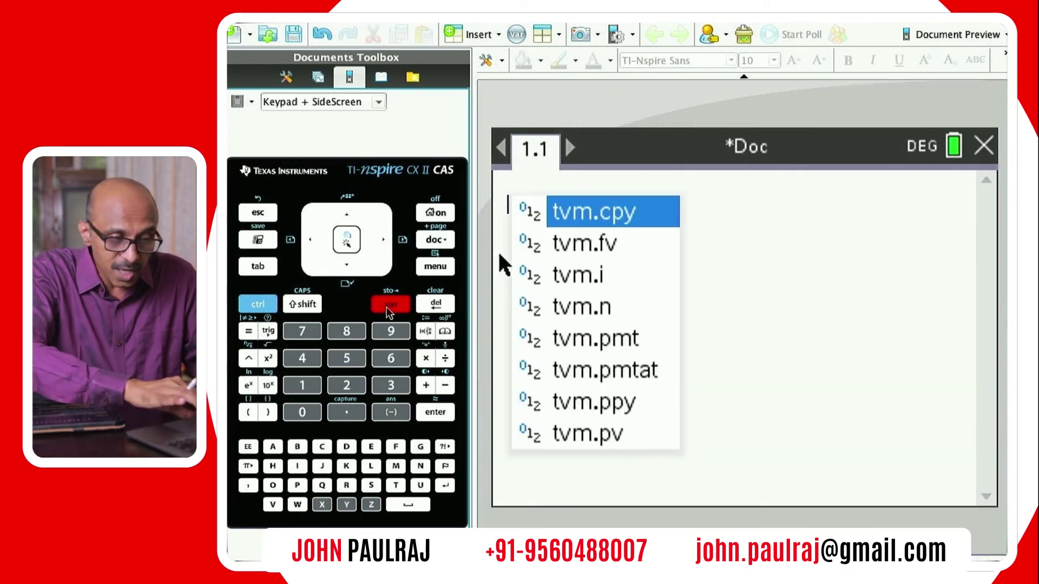
{"action": "left_click", "coordinate": [626, 306]}
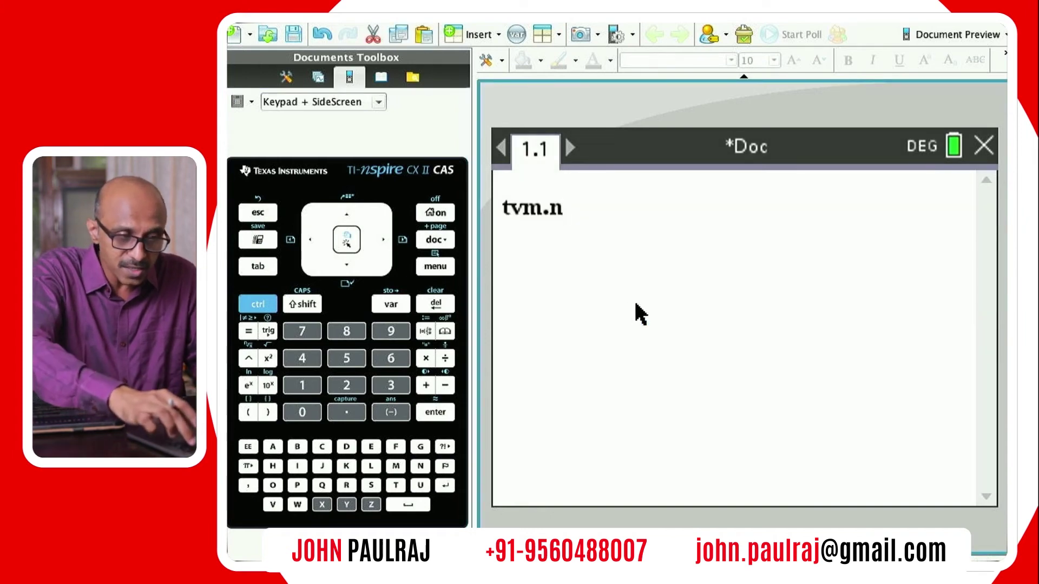
{"action": "key", "text": "Return"}
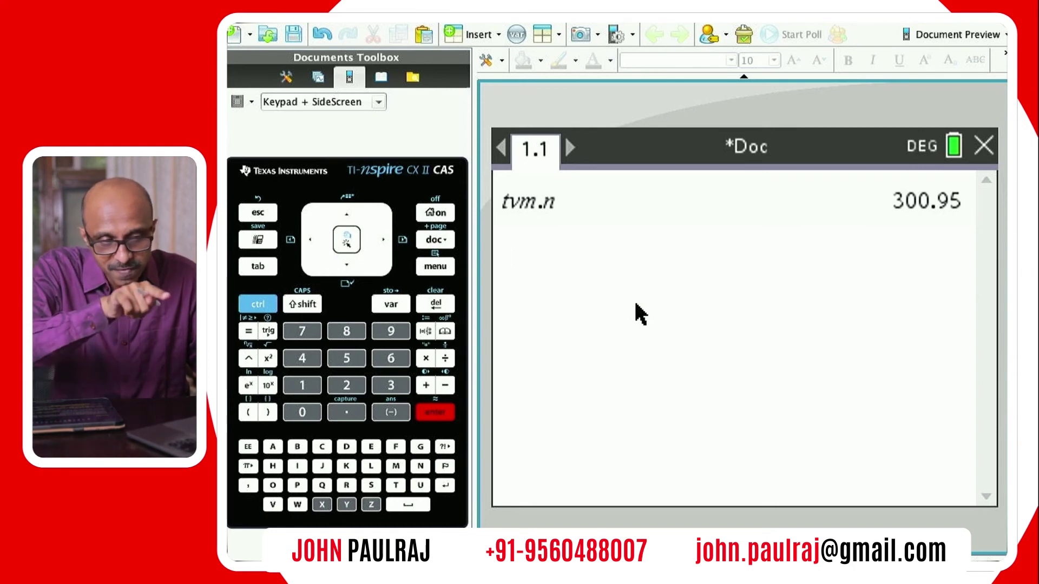
- Reuse the unrounded tvm.n result in a new entry and divide it by tvm.ppy to convert the payments to years
{"action": "key", "text": "Up"}
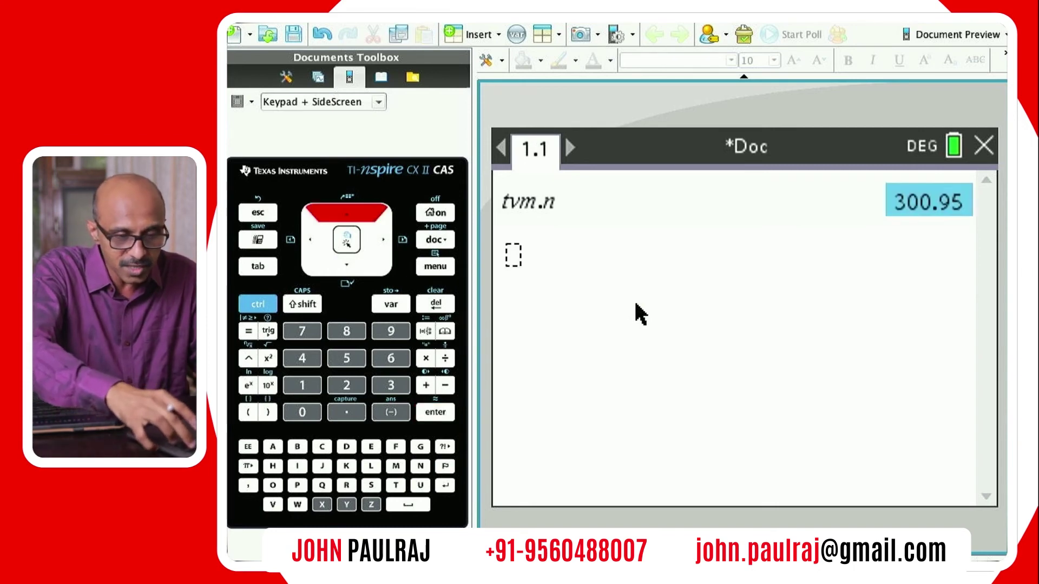
{"action": "key", "text": "Return"}
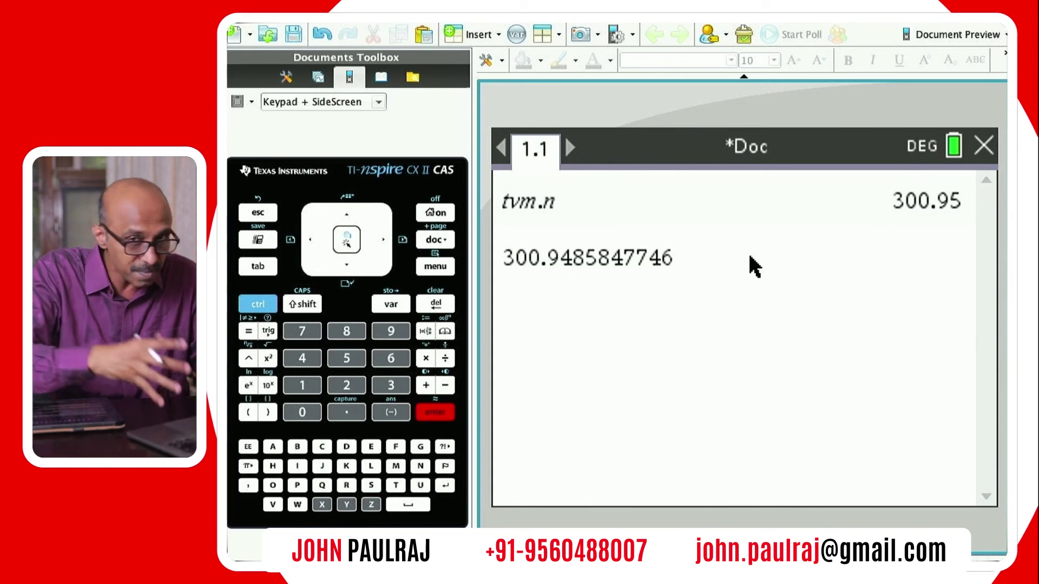
{"action": "type", "text": "/"}
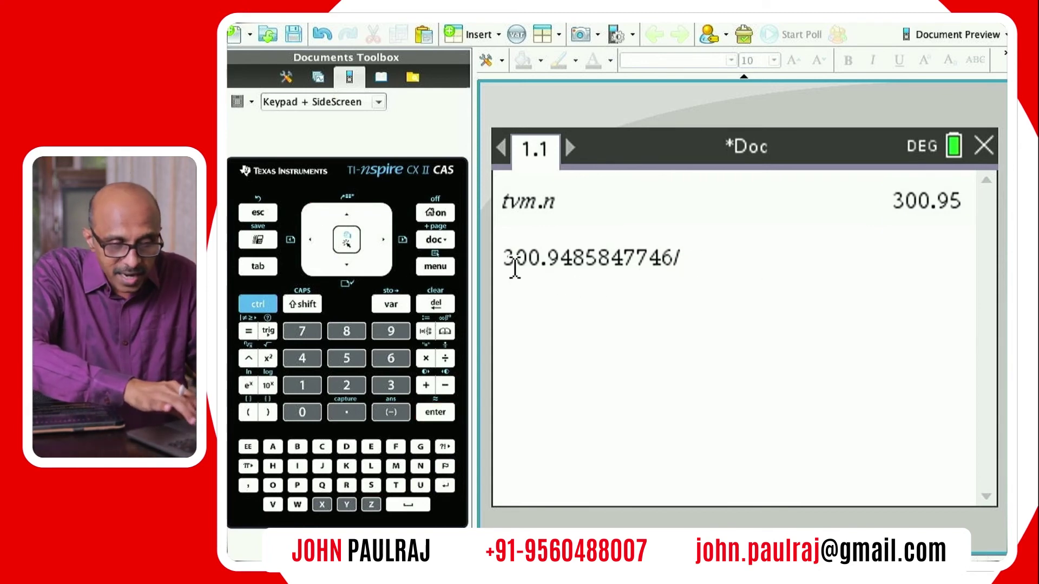
{"action": "key", "text": "ctrl+l"}
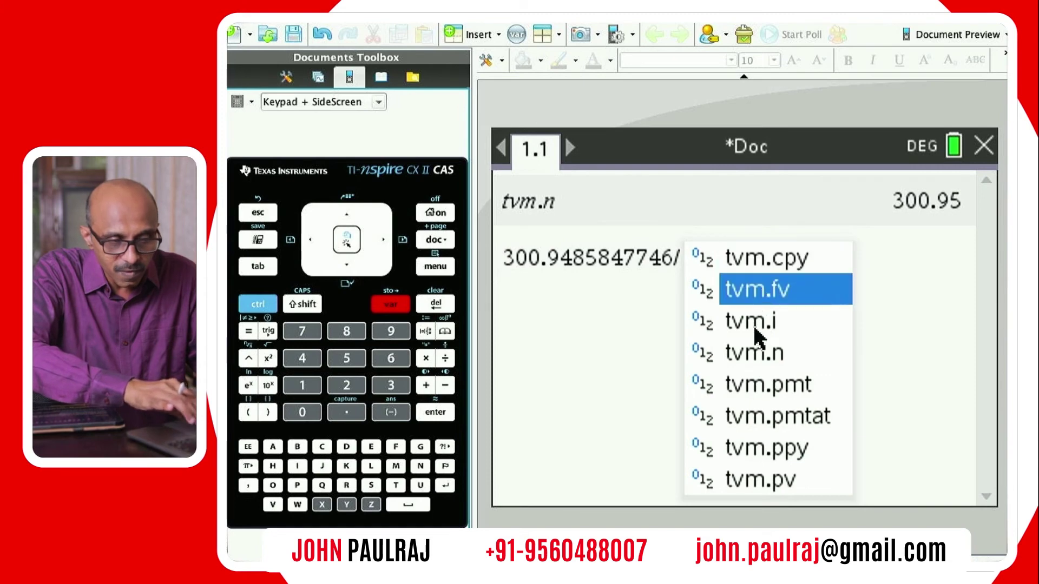
{"action": "left_click", "coordinate": [754, 447]}
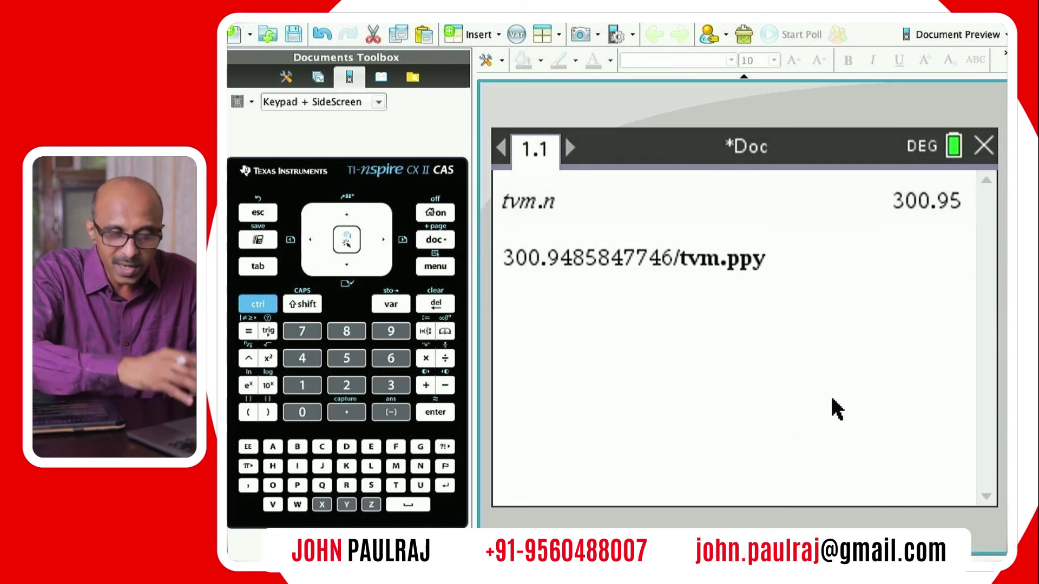
{"action": "key", "text": "Return"}
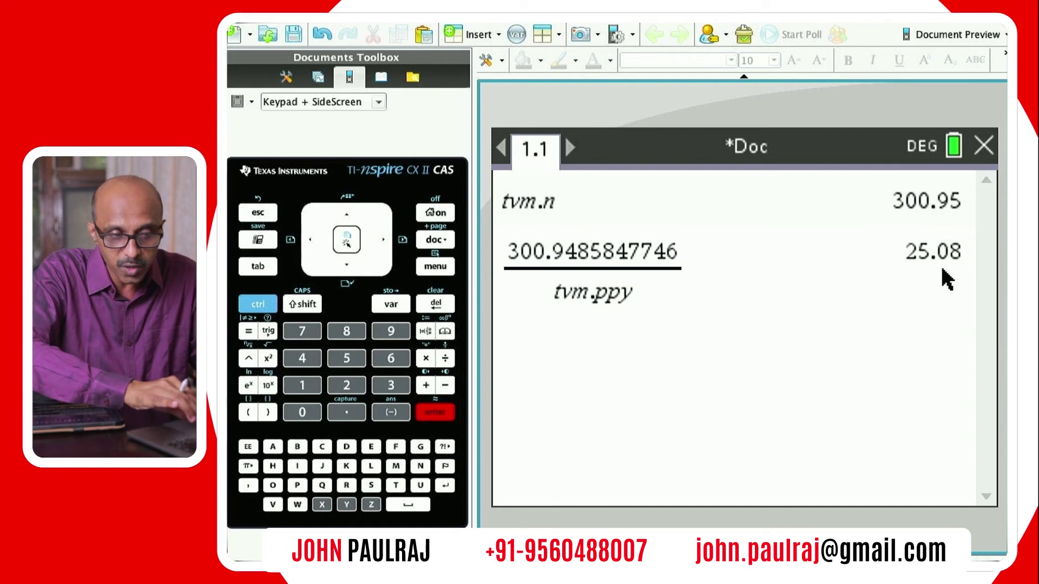
- Calculate 0.08·12 to convert the fractional part of the years into months
{"action": "type", "text": "0."}
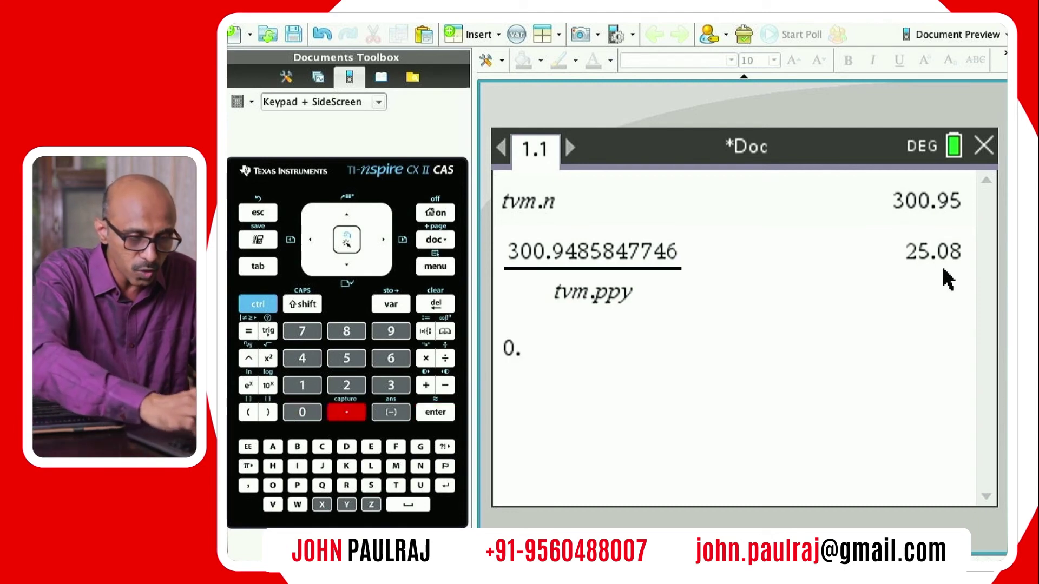
{"action": "type", "text": "08"}
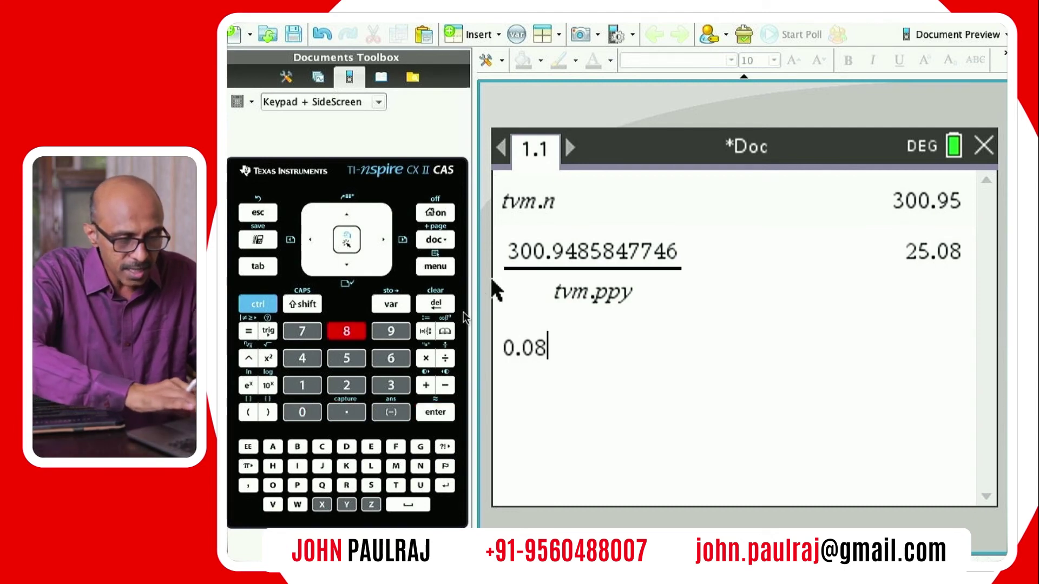
{"action": "type", "text": "*12"}
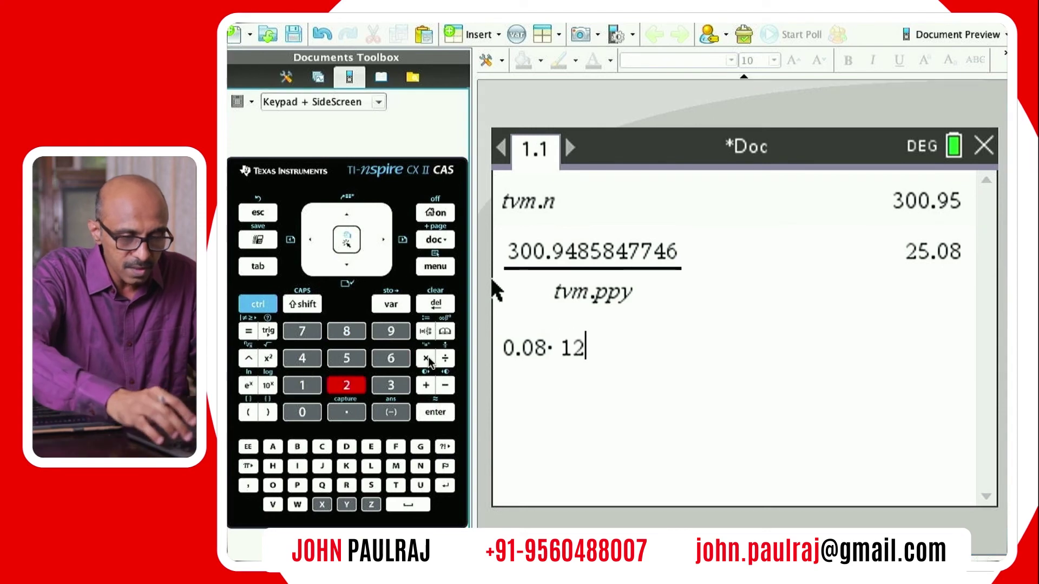
{"action": "key", "text": "Return"}
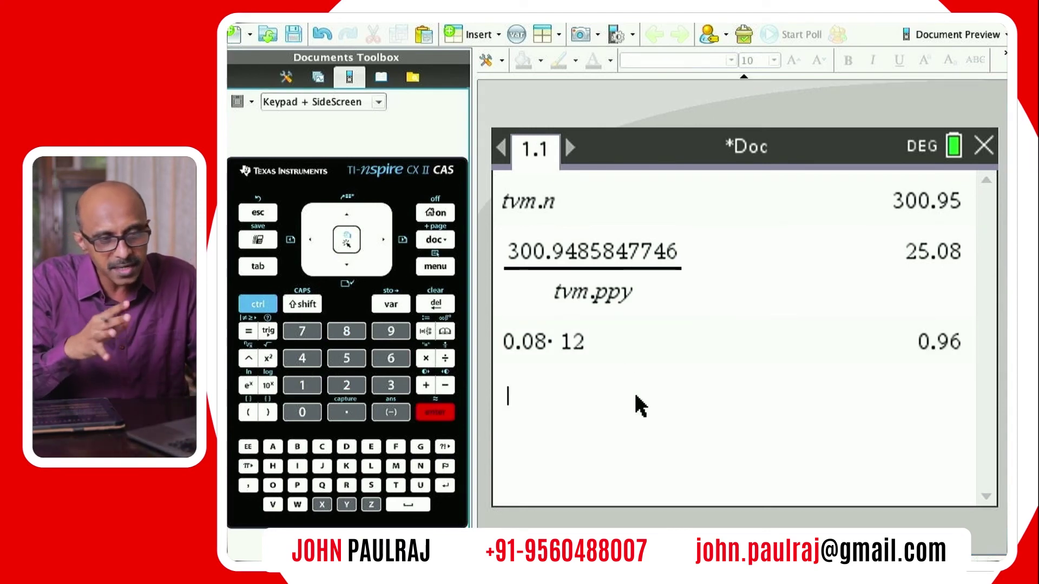
- Calculate 0.96·30 to express the partial month in days
{"action": "type", "text": "0.96"}
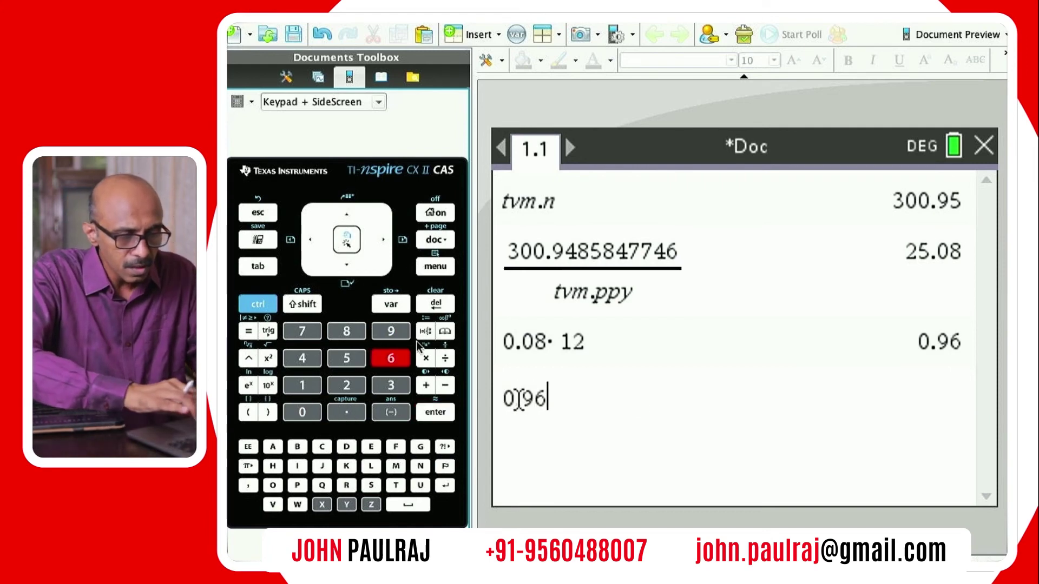
{"action": "type", "text": "*30"}
{"action": "key", "text": "Return"}
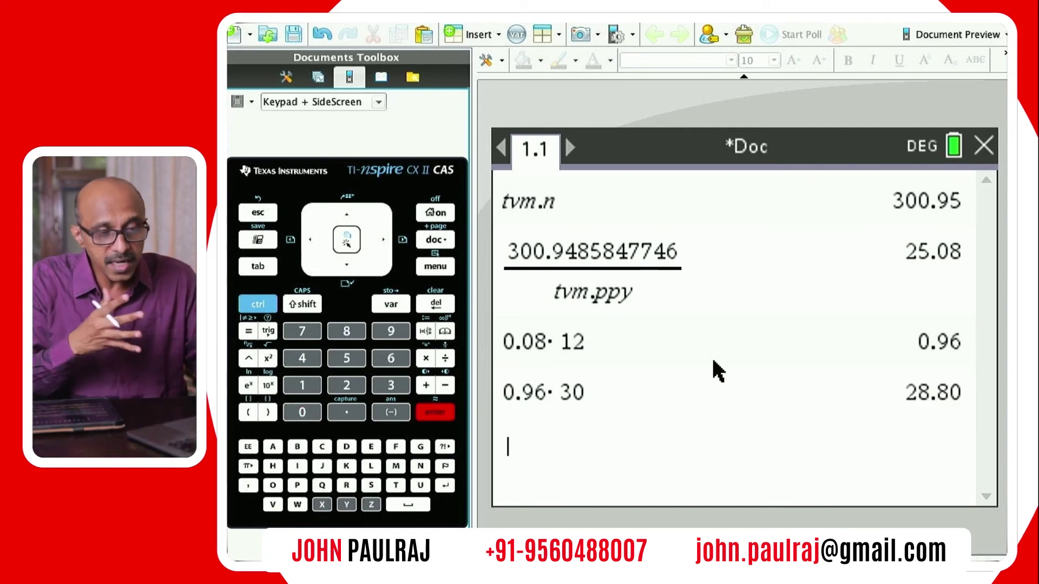
- Switch to the digital whiteboard and handwrite "25 years and" in green below the question about how long the payments last
{"action": "key", "text": "ctrl+i"}
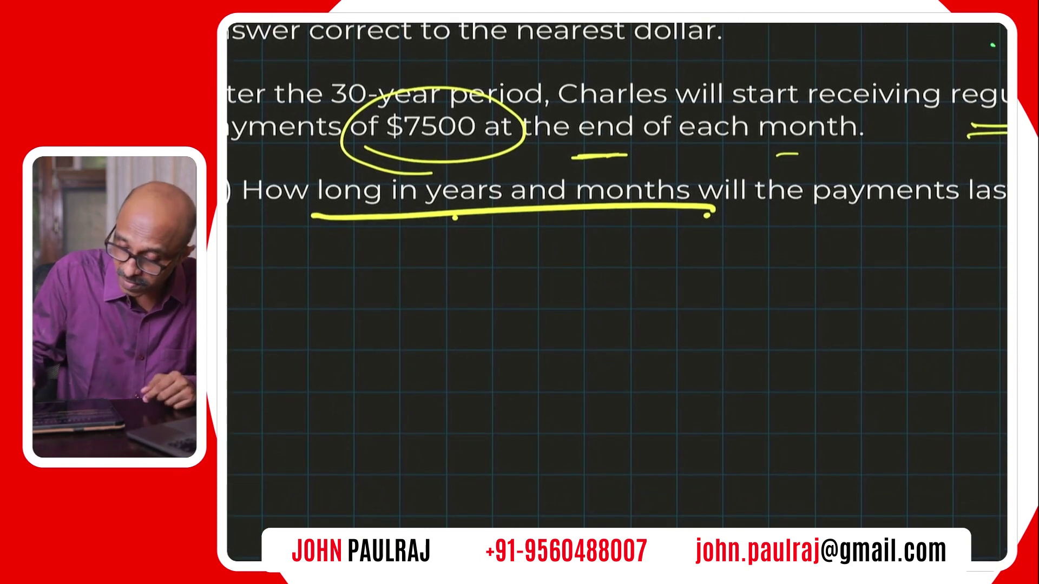
{"action": "left_click_drag", "start_coordinate": [337, 254], "coordinate": [358, 278]}
{"action": "left_click", "coordinate": [371, 258]}
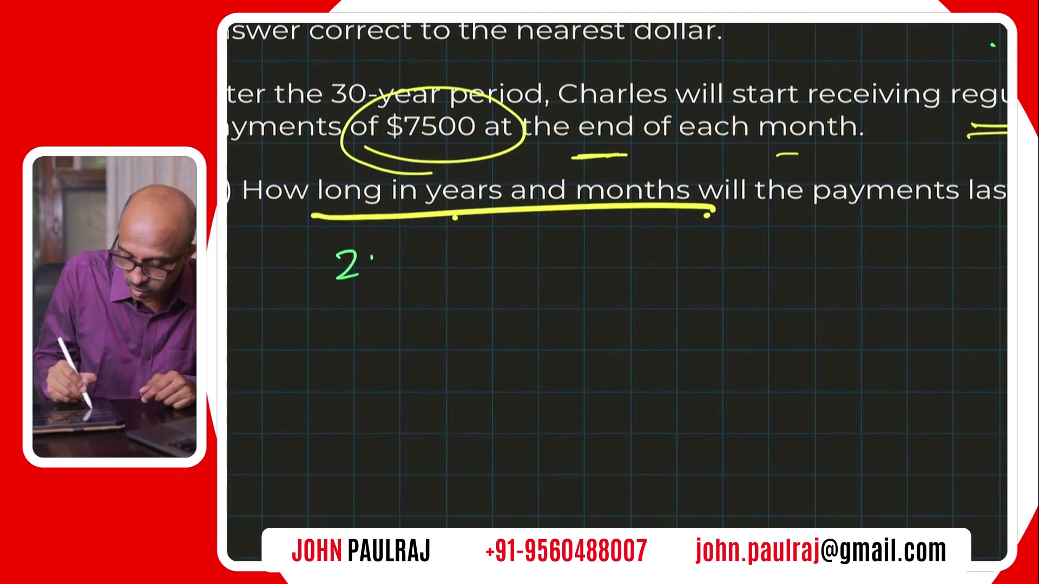
{"action": "left_click_drag", "start_coordinate": [433, 258], "coordinate": [431, 312]}
{"action": "mouse_move", "coordinate": [439, 266]}
{"action": "left_mouse_down"}
{"action": "mouse_move", "coordinate": [430, 309]}
{"action": "mouse_move", "coordinate": [448, 260]}
{"action": "mouse_move", "coordinate": [489, 253]}
{"action": "mouse_move", "coordinate": [478, 273]}
{"action": "left_mouse_up"}
{"action": "left_click_drag", "start_coordinate": [555, 269], "coordinate": [578, 265]}
{"action": "left_click_drag", "start_coordinate": [587, 259], "coordinate": [594, 239]}
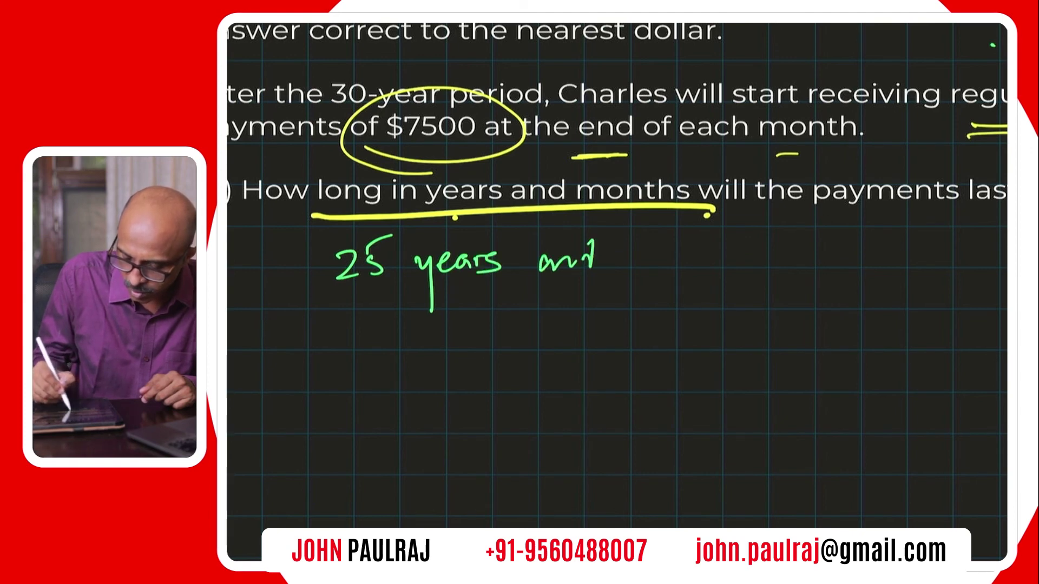